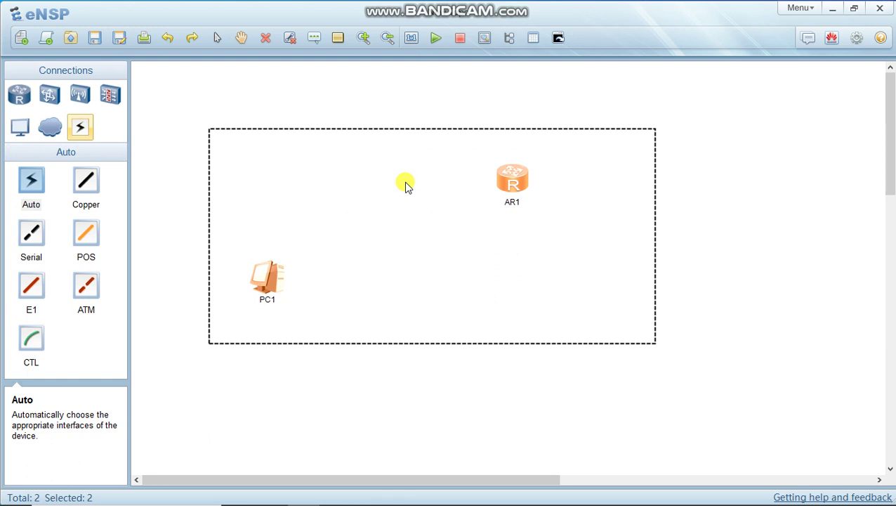
# Deselect both PC1 and router AR1 by clicking empty canvas space.
pyautogui.click(458, 388)
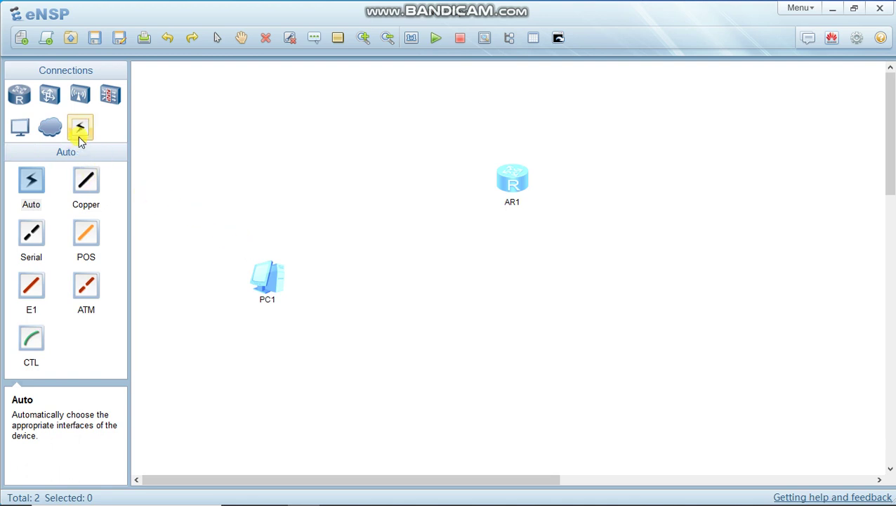
# Run a CTL console cable from PC1's RS232 port to AR1's Console port.
pyautogui.click(32, 344)
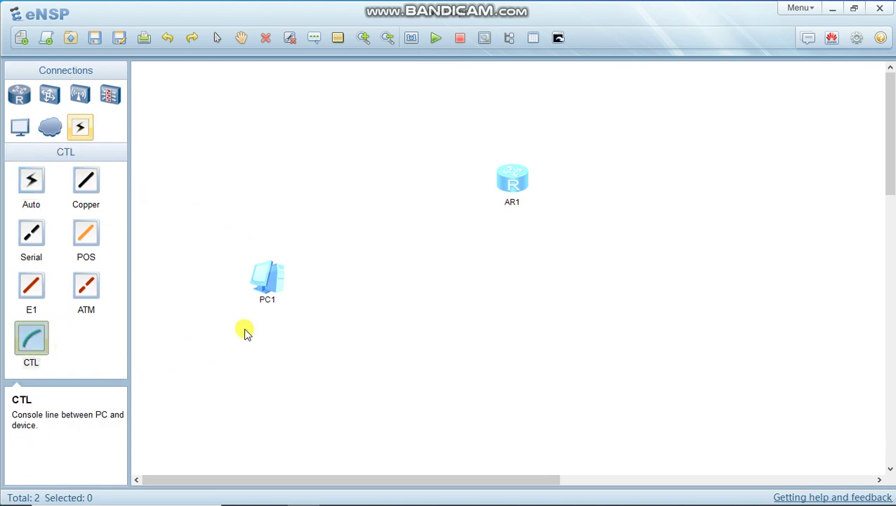
pyautogui.click(264, 284)
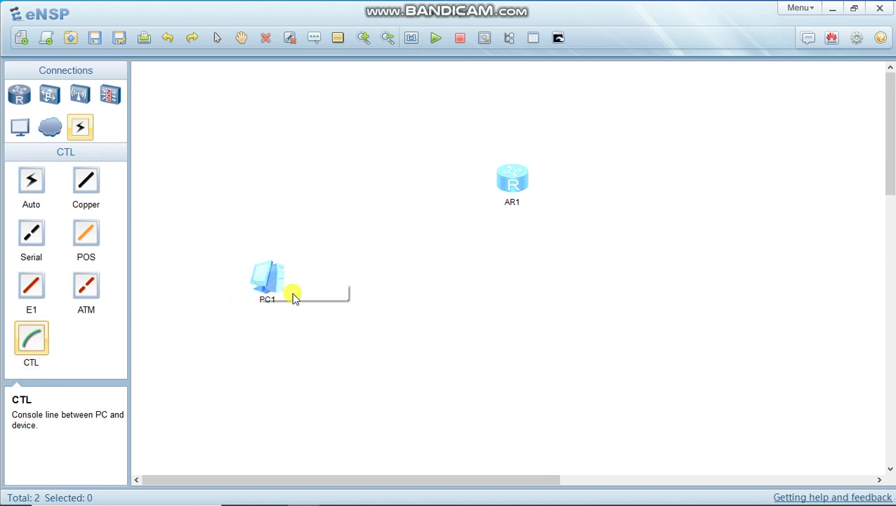
pyautogui.click(306, 293)
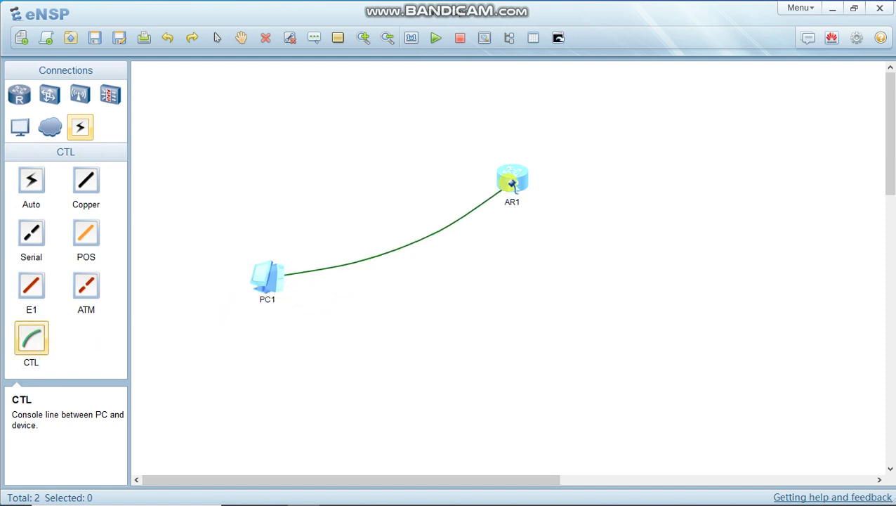
pyautogui.click(512, 183)
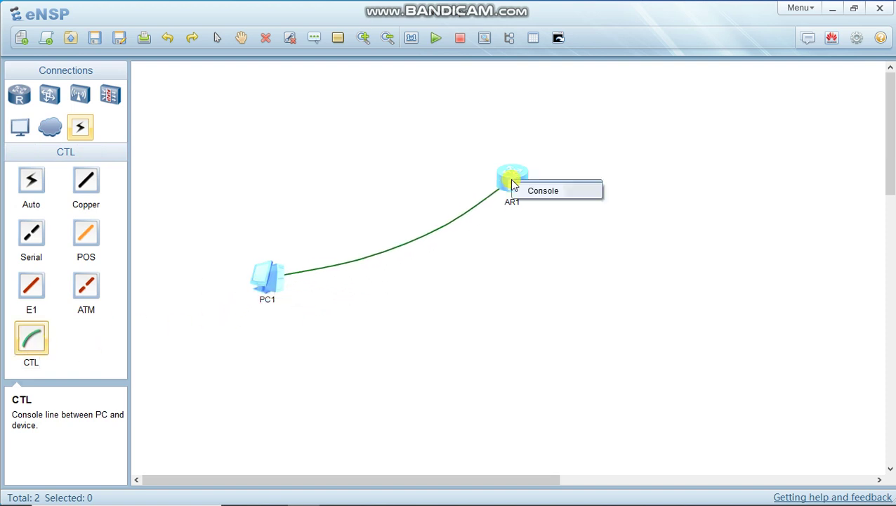
pyautogui.click(545, 191)
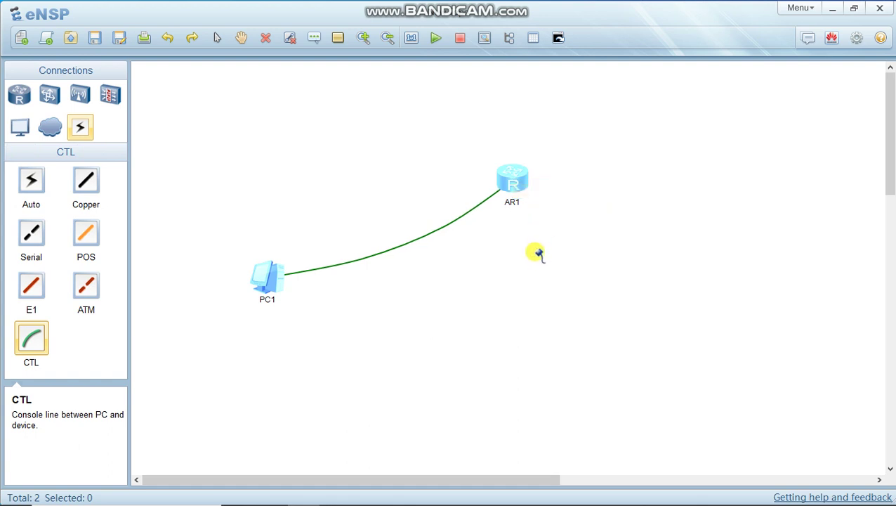
pyautogui.rightClick(344, 290)
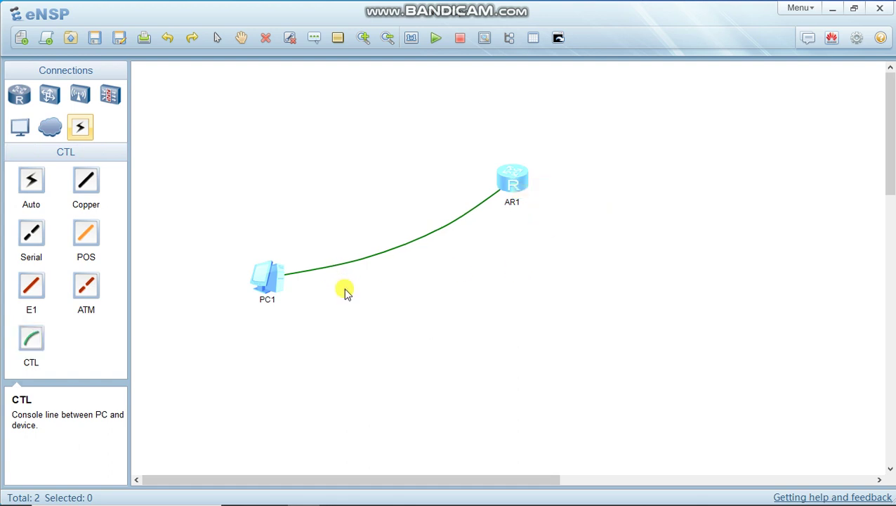
# Connect PC1's console session to AR1 at 9600 baud and bring up a <Huawei> prompt.
pyautogui.doubleClick(257, 279)
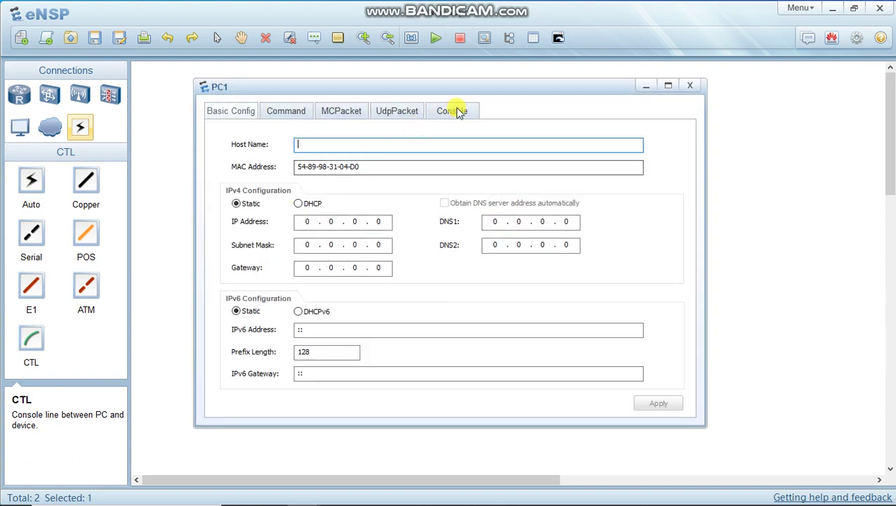
pyautogui.click(453, 110)
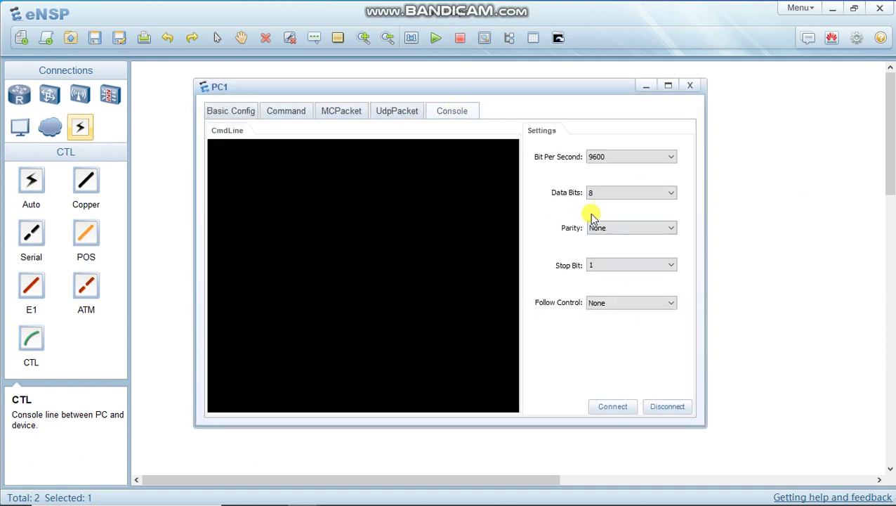
pyautogui.click(593, 195)
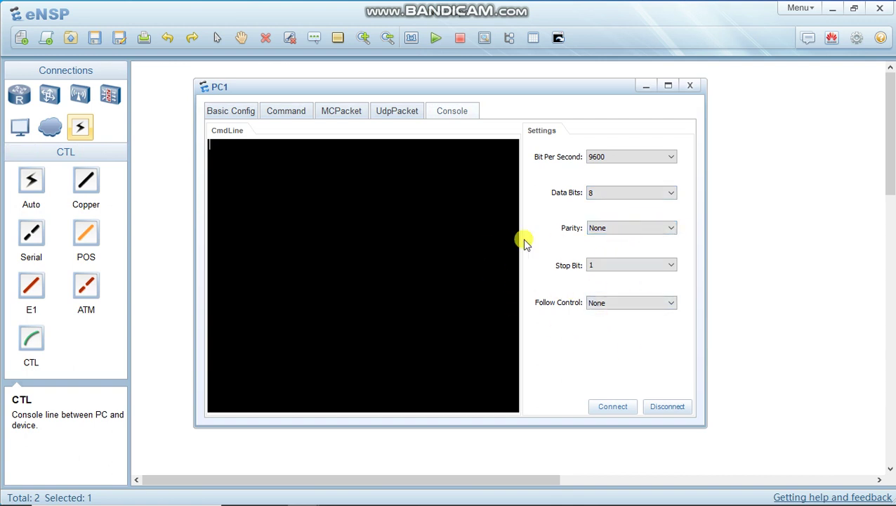
pyautogui.click(618, 407)
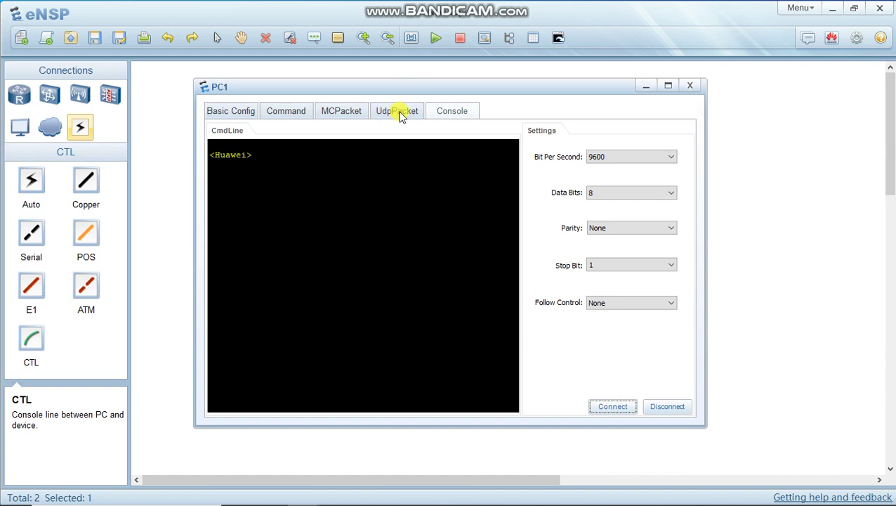
pyautogui.click(356, 175)
pyautogui.press('Return')
pyautogui.press('Return')
pyautogui.press('Return')
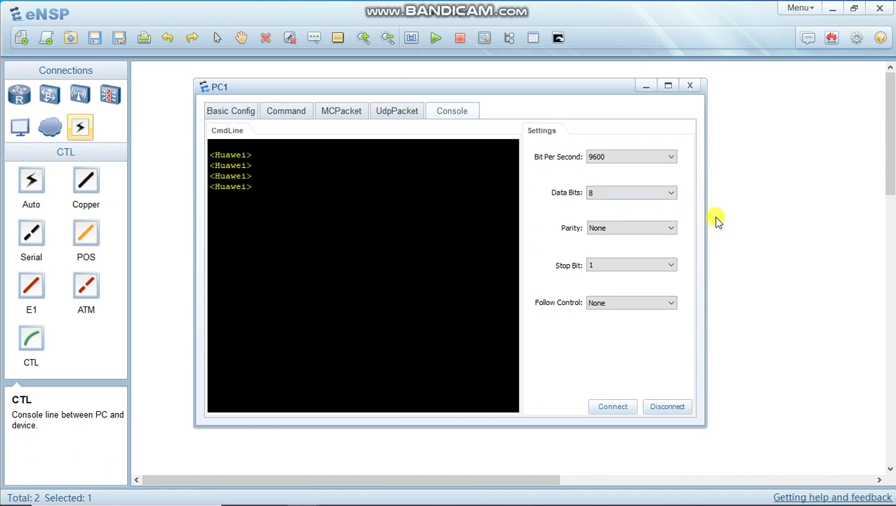
# Briefly check router AR1's command-line window, then return to PC1's console.
pyautogui.click(709, 214)
pyautogui.doubleClick(528, 184)
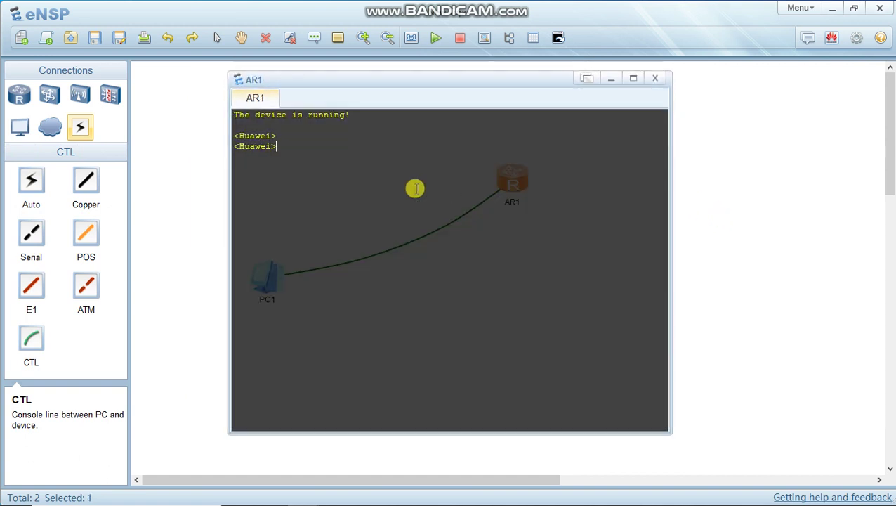
pyautogui.click(751, 205)
pyautogui.doubleClick(263, 280)
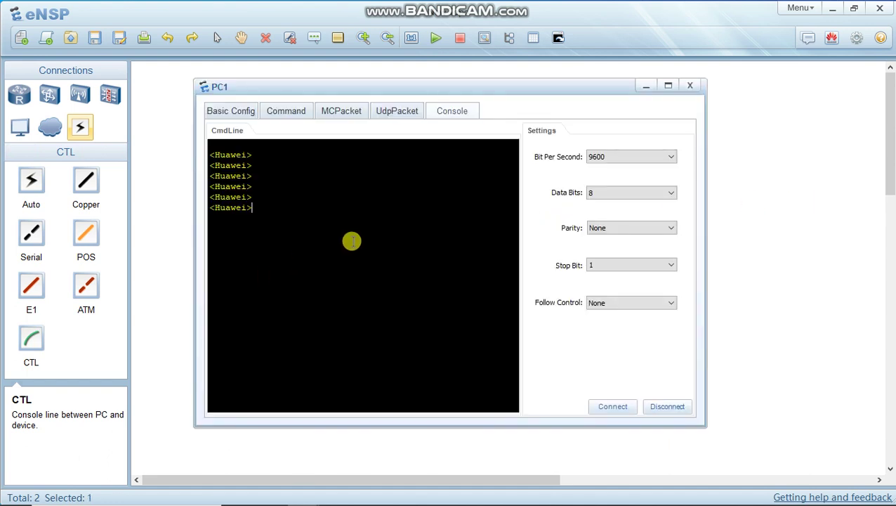
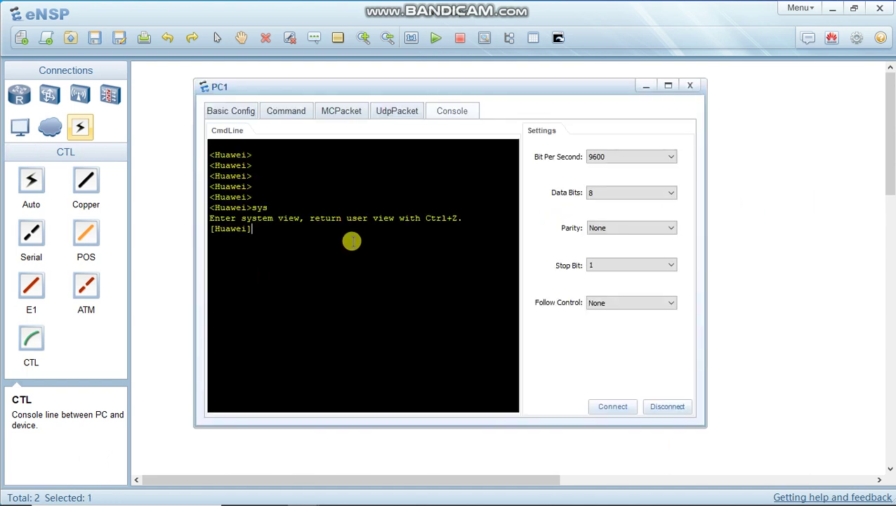
# Rename the router's hostname to Router with the sysname command.
pyautogui.write('sys')
pyautogui.press('Tab')
pyautogui.write('Router')
pyautogui.press('Return')
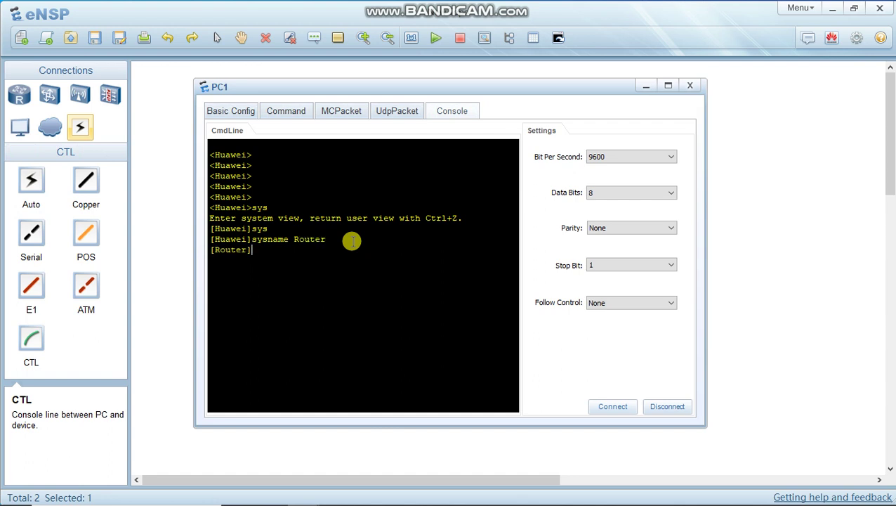
# Check the AR1 console window, hide it, and reopen PC1's console session.
pyautogui.click(780, 270)
pyautogui.doubleClick(510, 179)
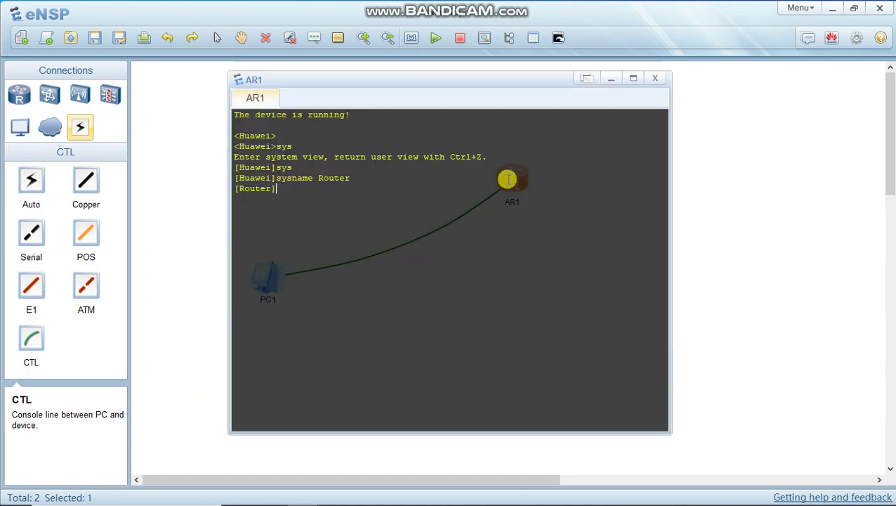
pyautogui.moveTo(300, 200); pyautogui.dragTo(216, 175)
pyautogui.click(317, 195)
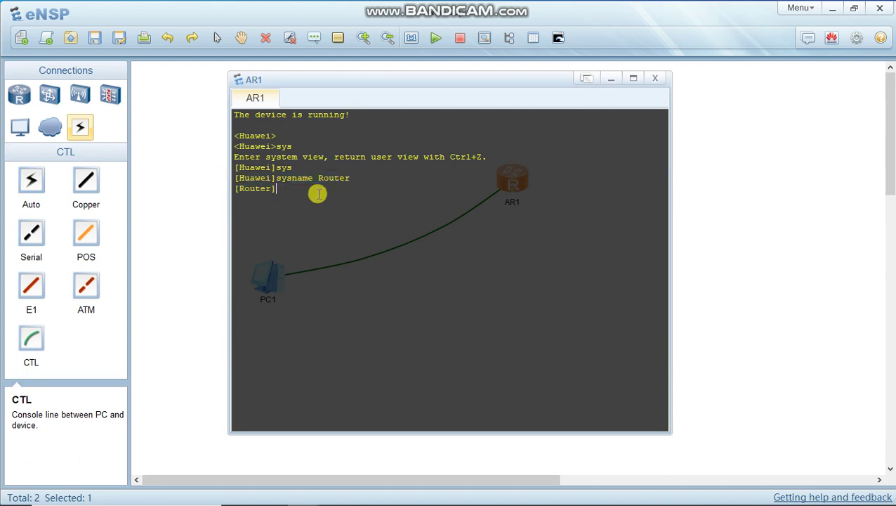
pyautogui.press('Return')
pyautogui.press('Return')
pyautogui.click(728, 266)
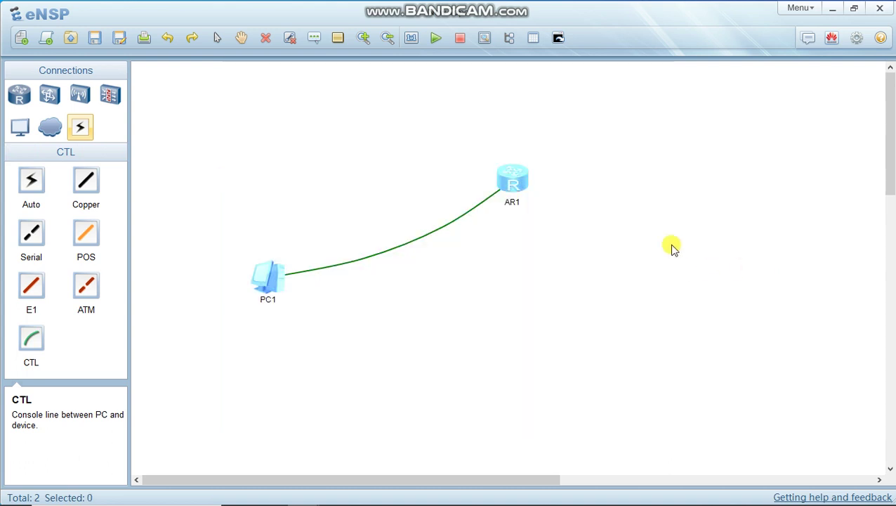
pyautogui.click(512, 176)
pyautogui.doubleClick(268, 277)
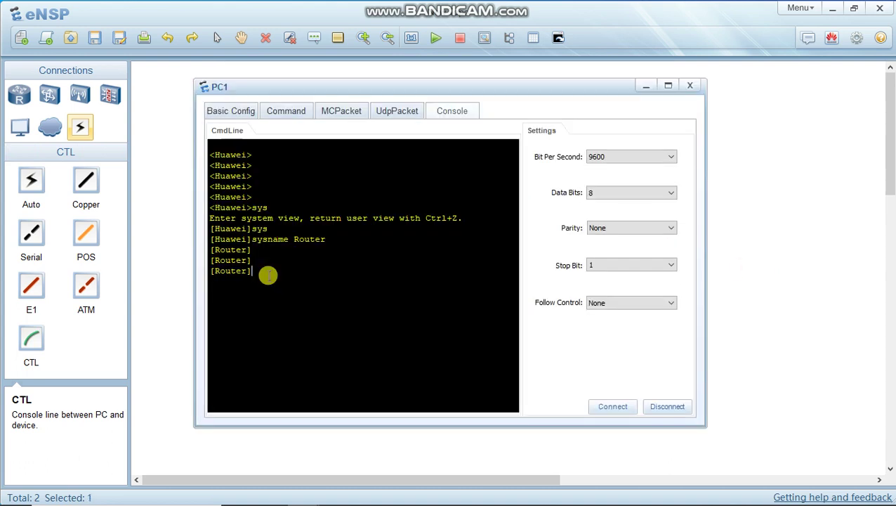
# Enter the user-interface console 0 view.
pyautogui.press('Return')
pyautogui.press('Return')
pyautogui.press('Return')
pyautogui.press('Return')
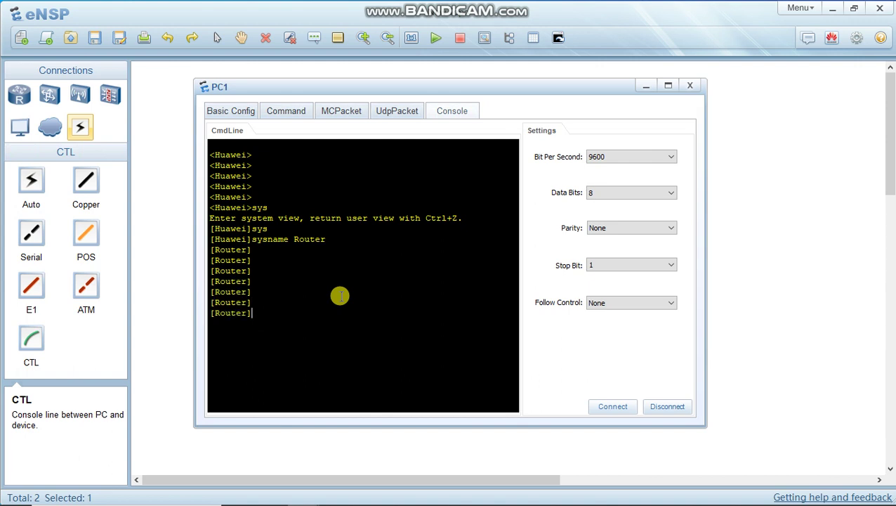
pyautogui.write('use')
pyautogui.press('Tab')
pyautogui.press('Tab')
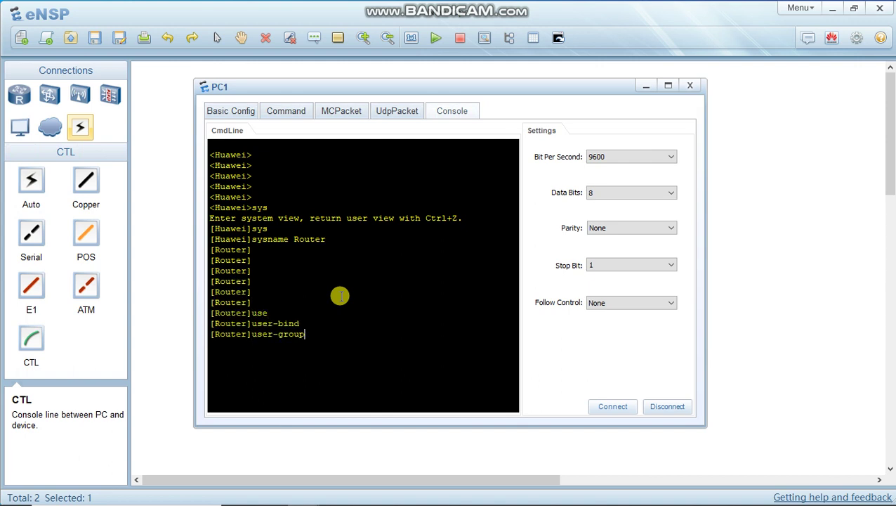
pyautogui.press('Tab')
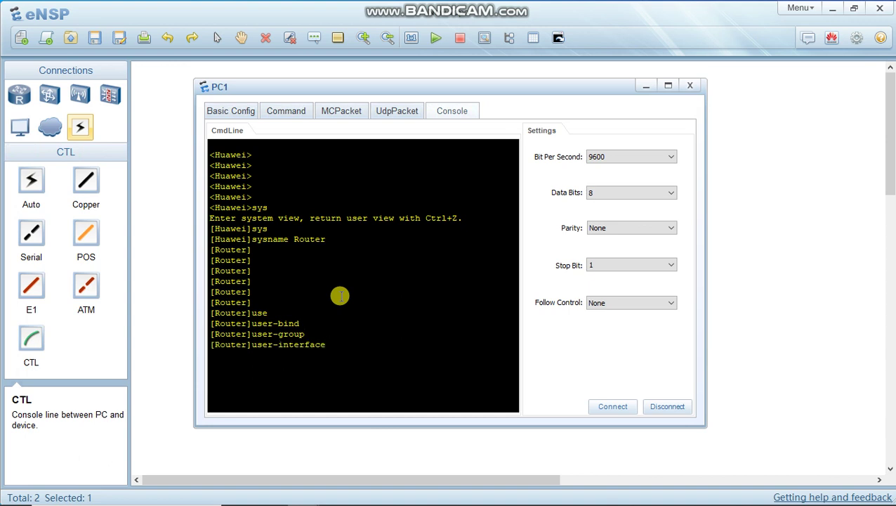
pyautogui.write('co')
pyautogui.press('Tab')
pyautogui.write('0')
pyautogui.press('Return')
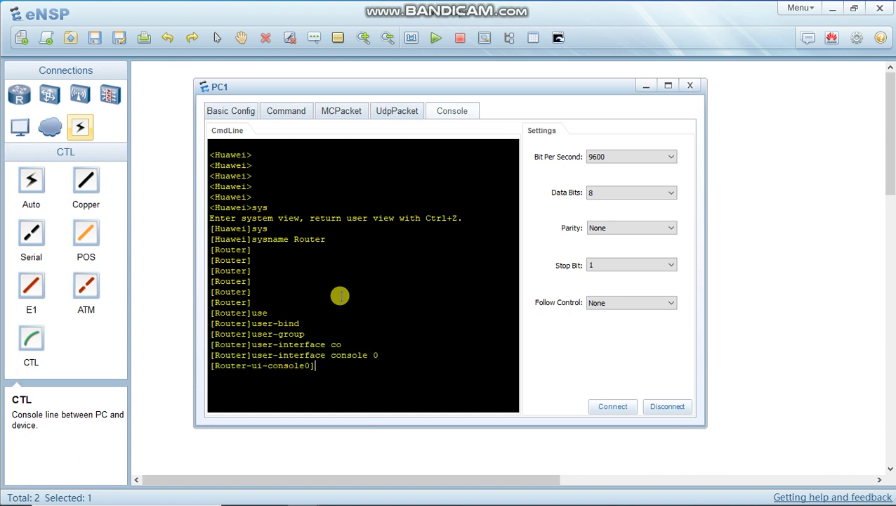
# List the authentication-mode options and review aaa and password.
pyautogui.write('au')
pyautogui.press('Tab')
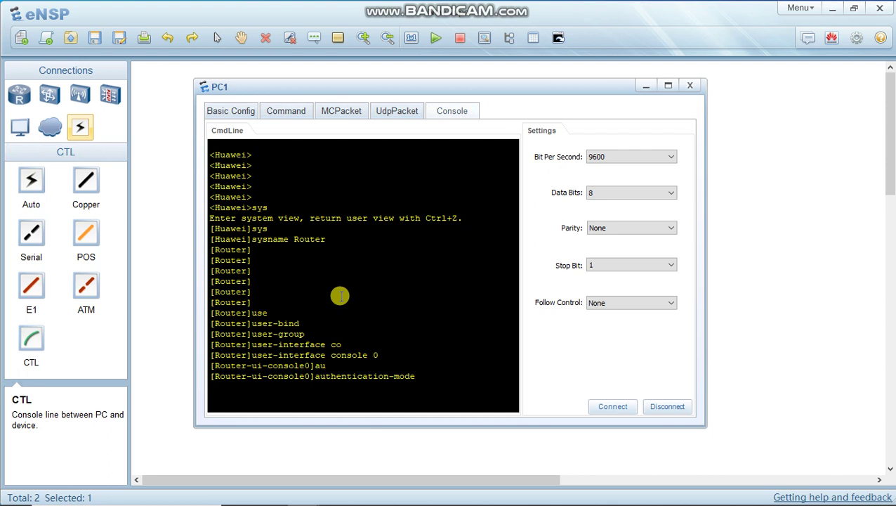
pyautogui.write('?')
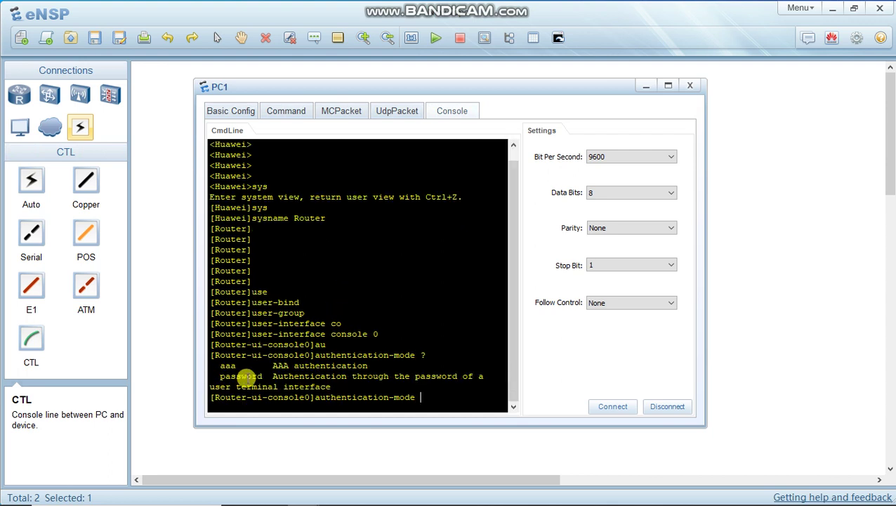
pyautogui.moveTo(220, 377); pyautogui.dragTo(485, 376)
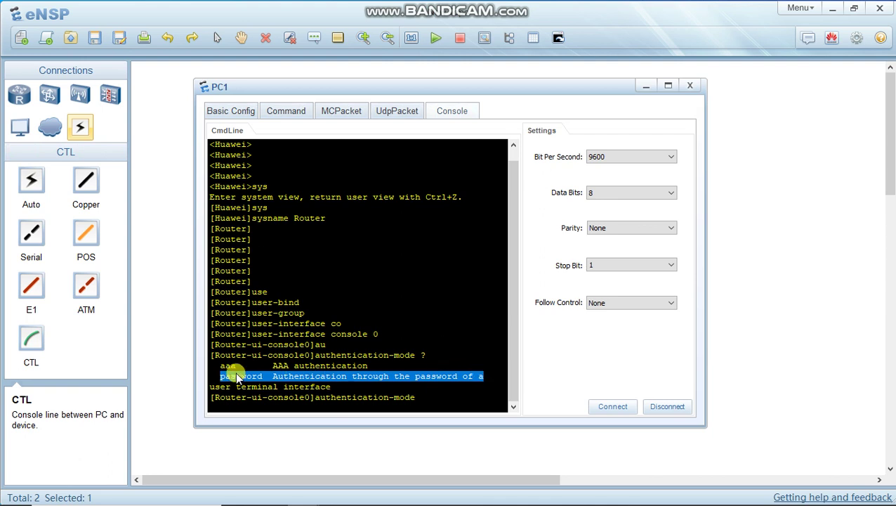
pyautogui.moveTo(231, 366); pyautogui.dragTo(257, 366)
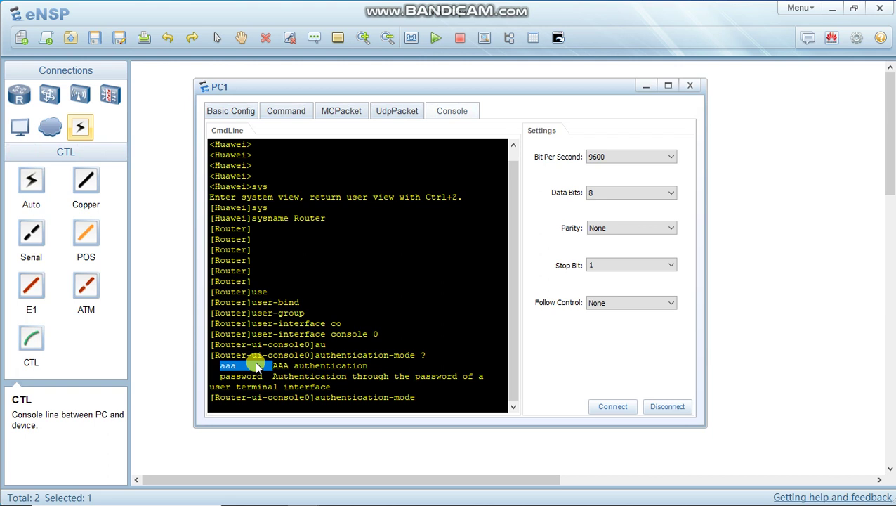
pyautogui.moveTo(214, 376); pyautogui.dragTo(278, 377)
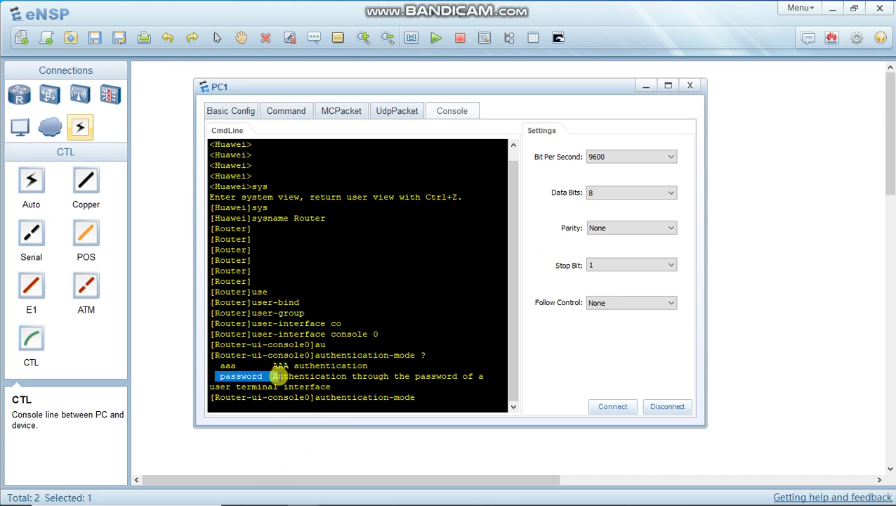
pyautogui.click(454, 397)
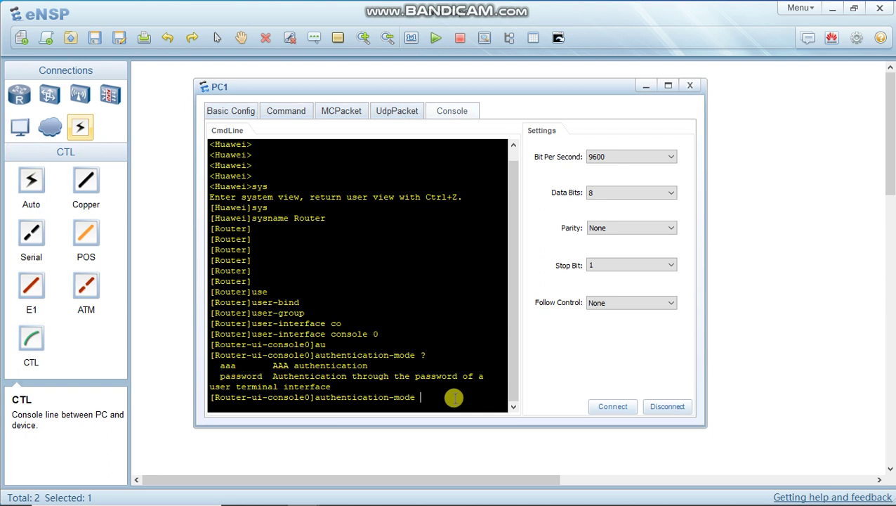
# Set console 0 to password authentication with the login password, then quit to system view.
pyautogui.press('Tab')
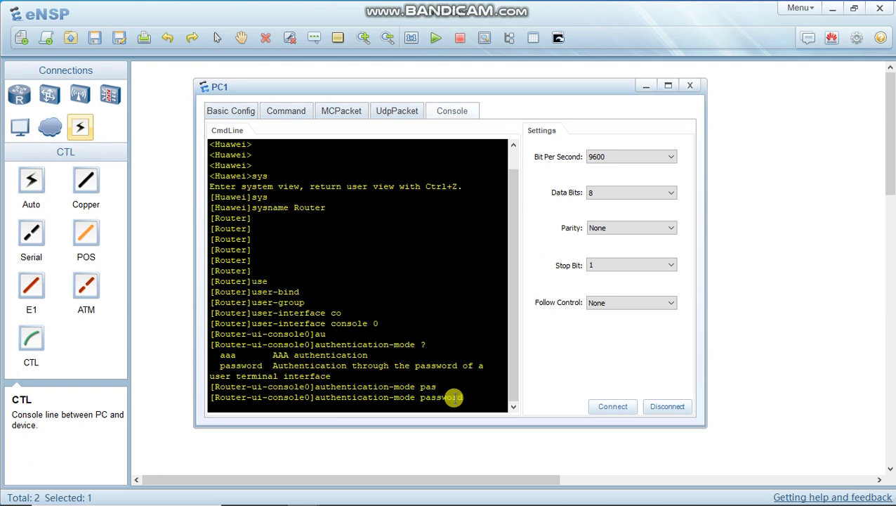
pyautogui.press('Return')
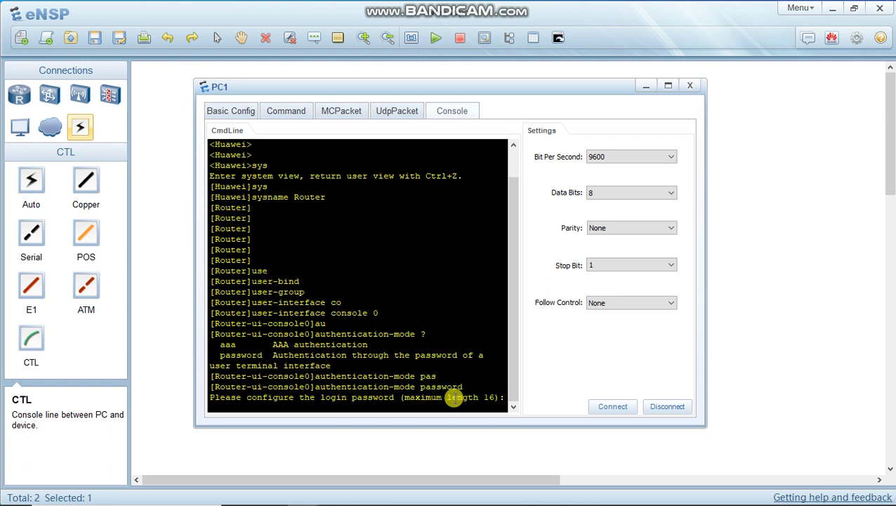
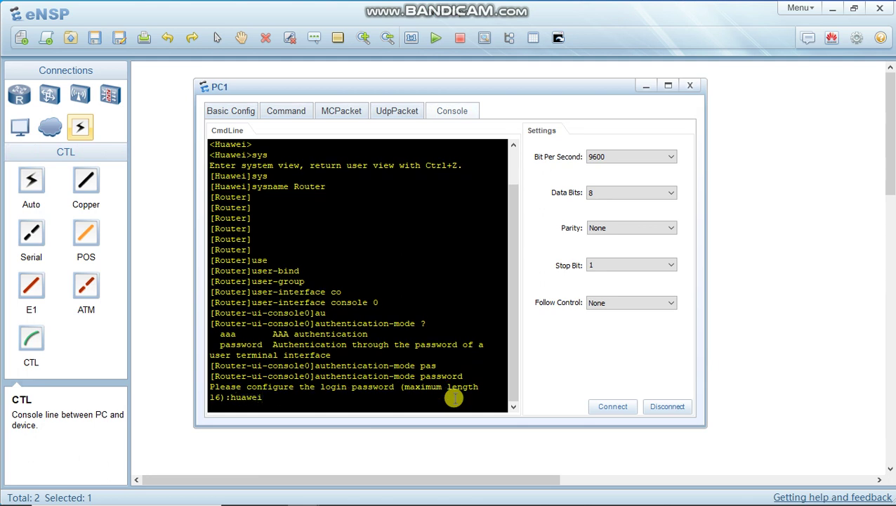
pyautogui.press('Return')
pyautogui.press('Return')
pyautogui.press('Return')
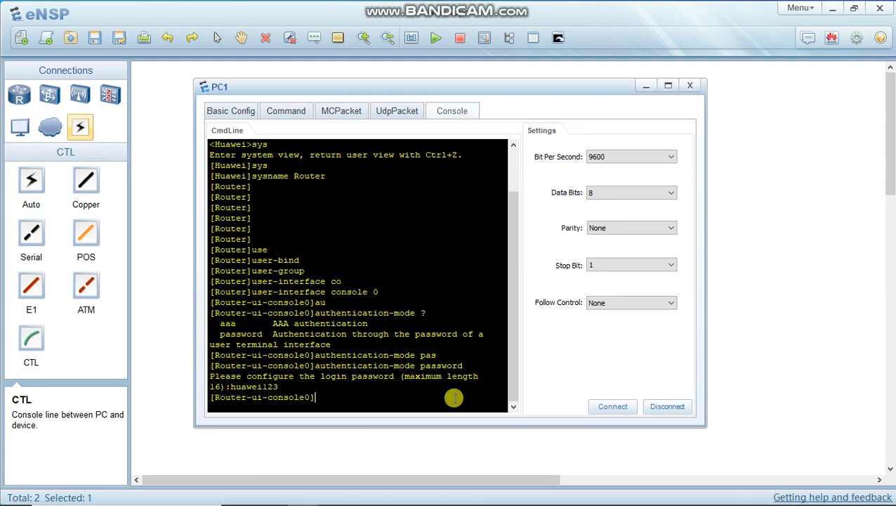
pyautogui.press('Return')
pyautogui.press('Return')
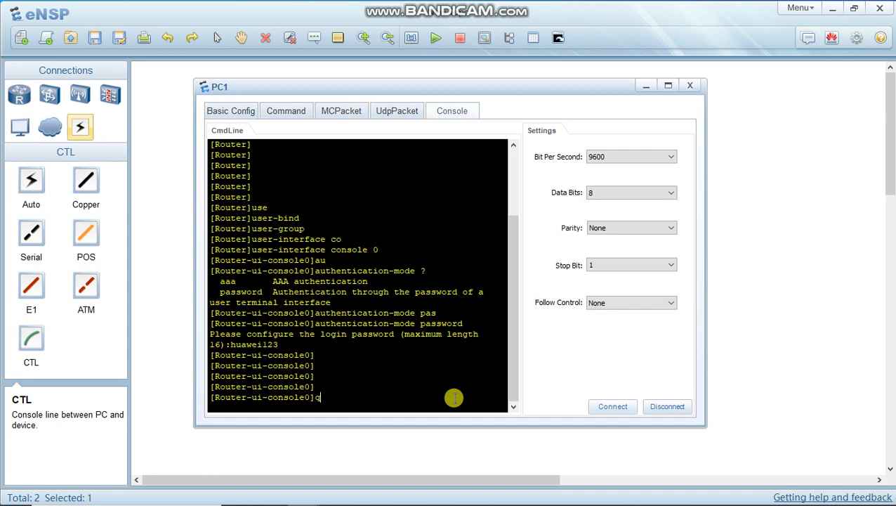
pyautogui.press('Return')
# Close PC1's window and stop the PC1 device.
pyautogui.write('q')
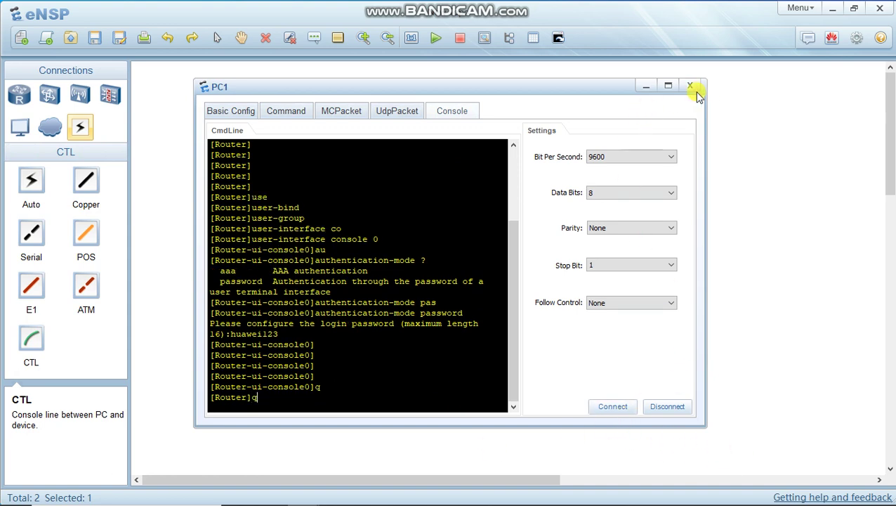
pyautogui.click(690, 86)
pyautogui.rightClick(266, 284)
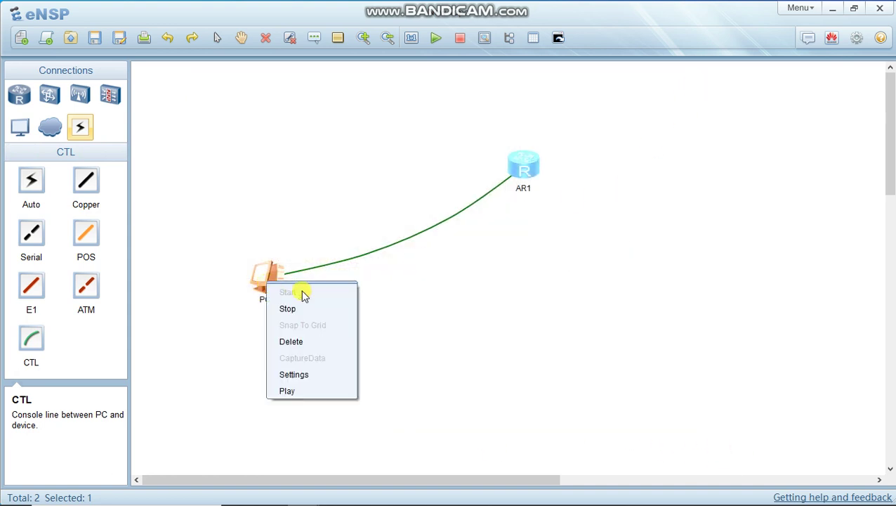
pyautogui.click(302, 311)
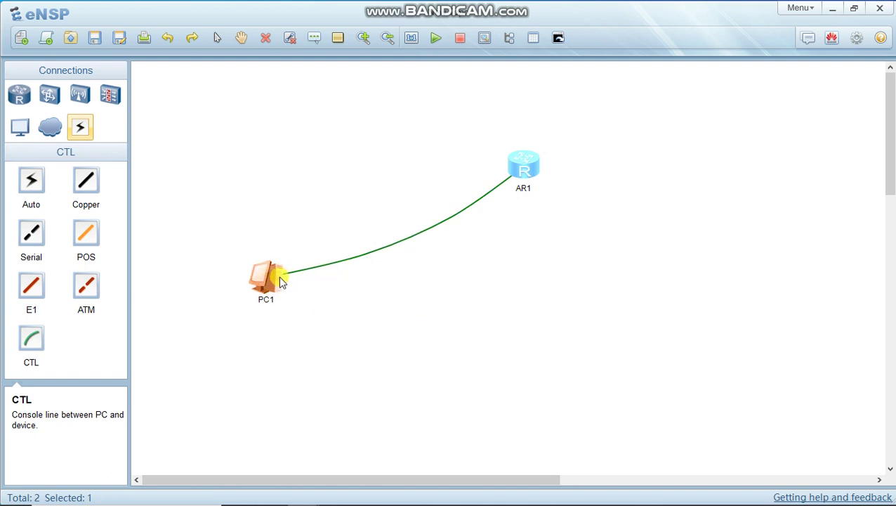
# Replace the PC1–AR1 link with a console cable from PC1's RS232 to AR1's Console port.
pyautogui.moveTo(282, 279); pyautogui.dragTo(265, 263)
pyautogui.rightClick(382, 237)
pyautogui.click(396, 249)
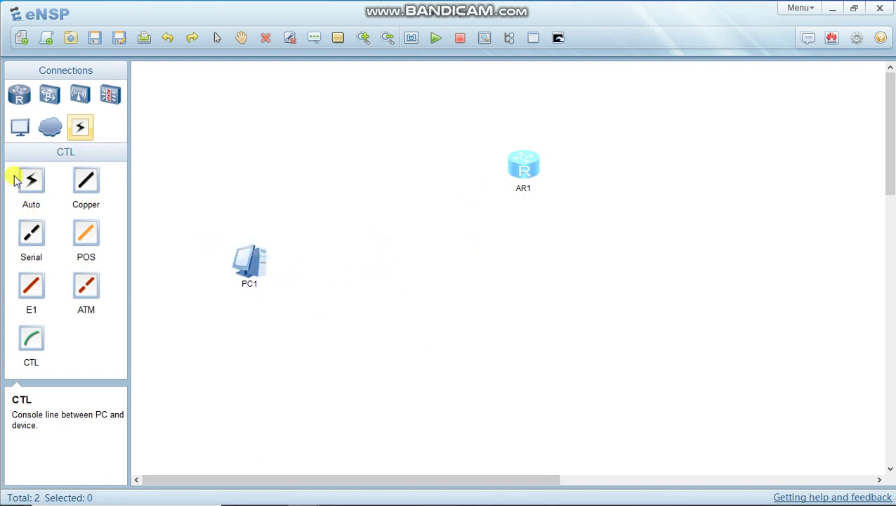
pyautogui.click(83, 135)
pyautogui.click(23, 345)
pyautogui.click(249, 260)
pyautogui.click(297, 277)
pyautogui.click(540, 171)
pyautogui.click(560, 179)
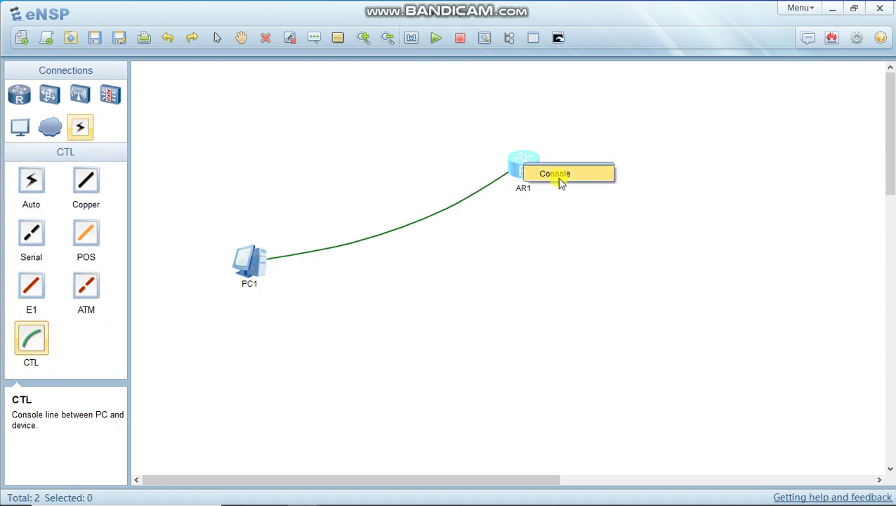
pyautogui.rightClick(294, 295)
pyautogui.click(252, 269)
# Start PC1 and connect its serial console session to the router.
pyautogui.doubleClick(253, 269)
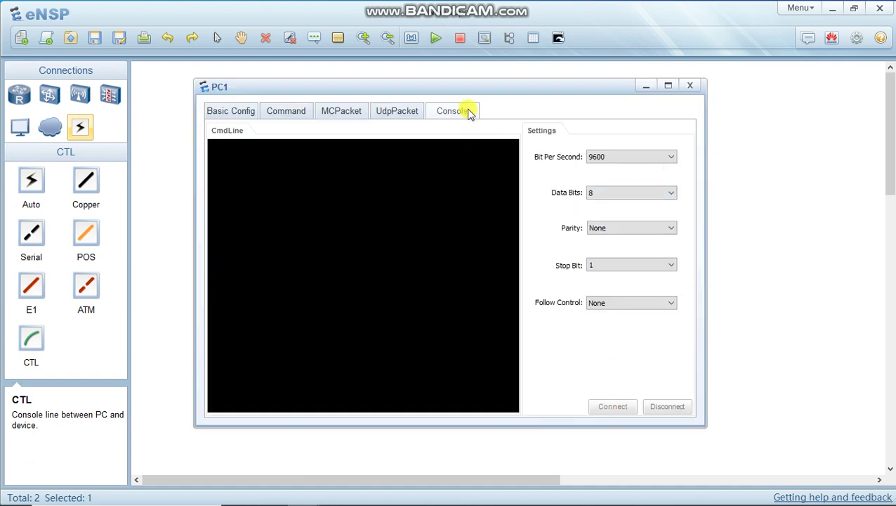
pyautogui.click(690, 85)
pyautogui.rightClick(253, 259)
pyautogui.click(284, 273)
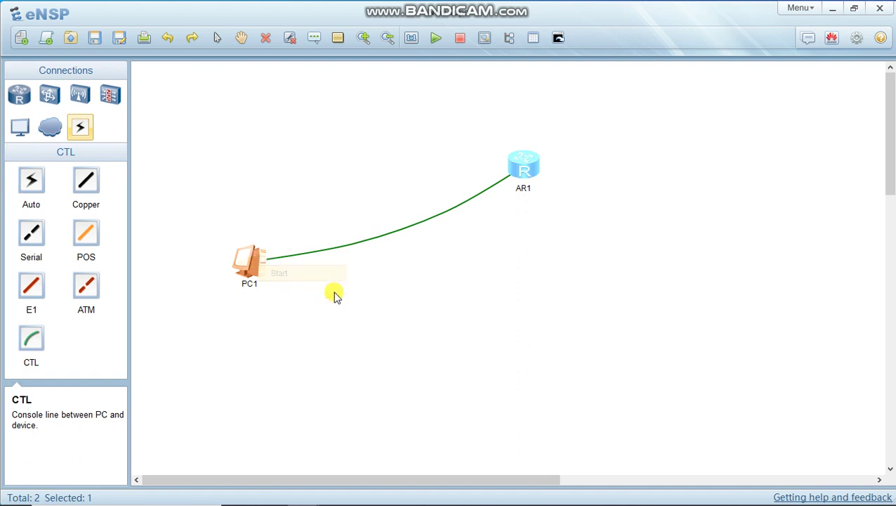
pyautogui.doubleClick(252, 262)
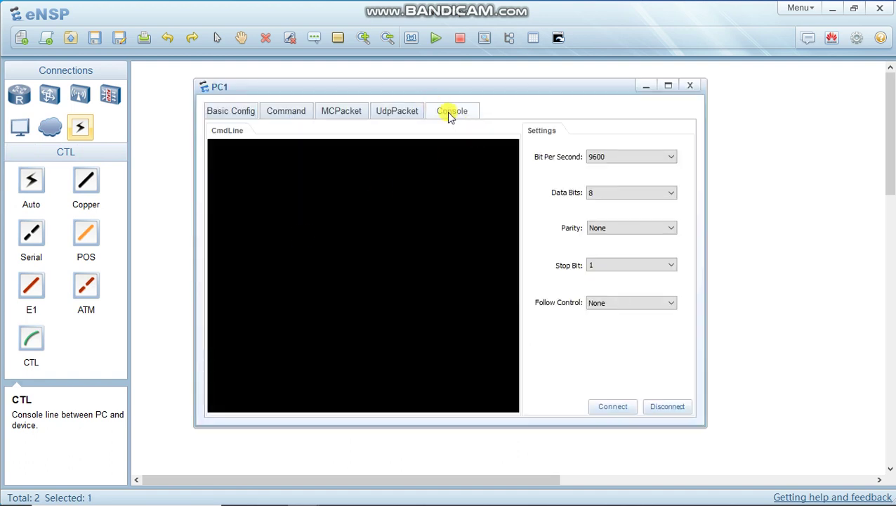
pyautogui.click(215, 113)
pyautogui.click(456, 118)
pyautogui.click(609, 407)
# Log out, log back in with the console password, and enter system view.
pyautogui.press('Return')
pyautogui.press('Return')
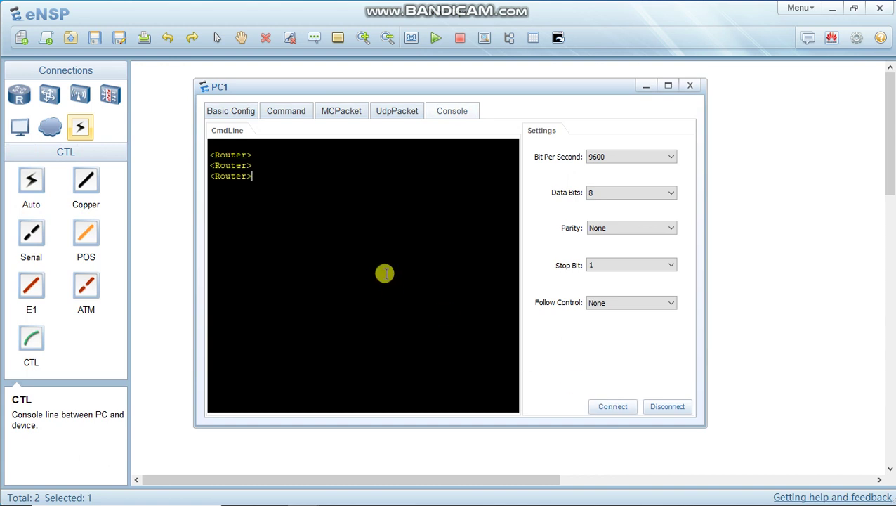
pyautogui.write('q')
pyautogui.press('Return')
pyautogui.press('Return')
pyautogui.press('Return')
pyautogui.press('Return')
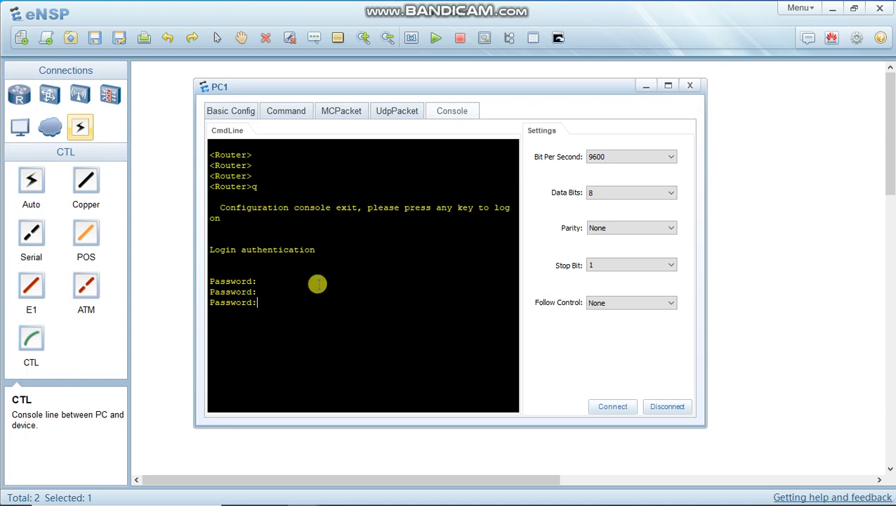
pyautogui.press('Return')
pyautogui.press('Return')
pyautogui.write('en')
pyautogui.press('BackSpace')
pyautogui.write('sys')
pyautogui.press('Return')
pyautogui.press('Return')
pyautogui.press('Return')
pyautogui.press('Return')
pyautogui.press('Return')
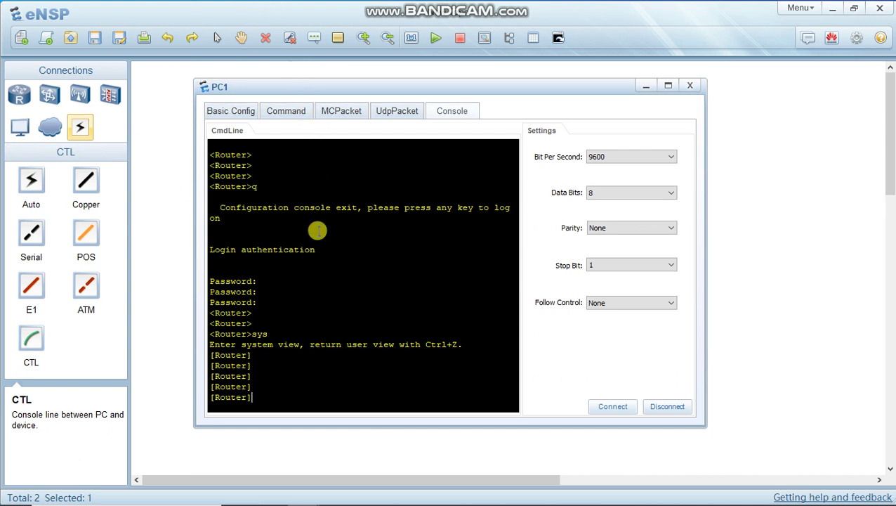
# Run display current-configuration on the router.
pyautogui.write('dis')
pyautogui.press('BackSpace')
pyautogui.press('BackSpace')
pyautogui.write('is')
pyautogui.press('Tab')
pyautogui.write('cu')
pyautogui.press('Tab')
pyautogui.press('Return')
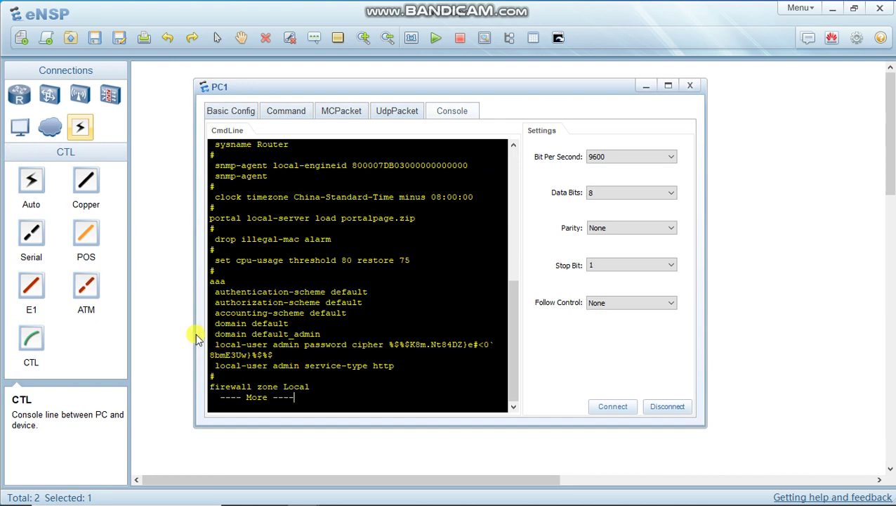
# Page through the configuration, checking the AAA local users and console 0's password authentication.
pyautogui.moveTo(224, 344); pyautogui.dragTo(414, 362)
pyautogui.click(392, 355)
pyautogui.press('space')
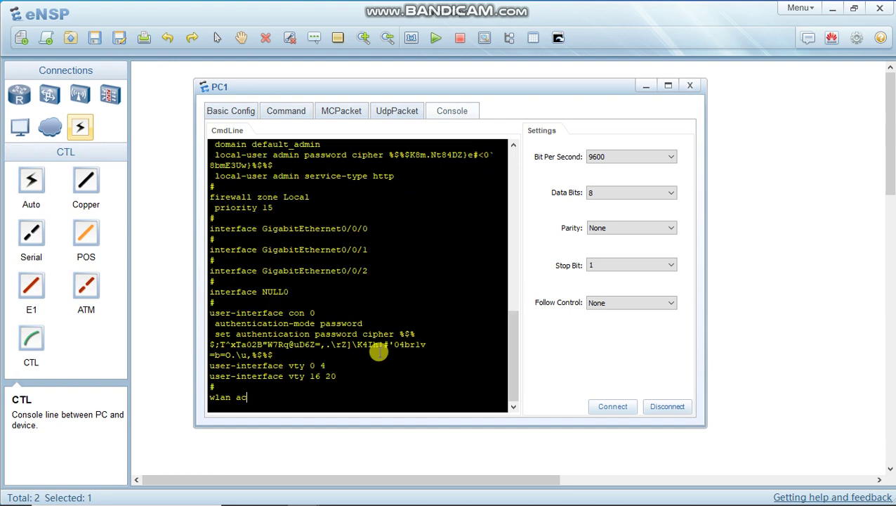
pyautogui.moveTo(214, 283)
pyautogui.mouseDown()
pyautogui.moveTo(372, 288)
pyautogui.moveTo(185, 289)
pyautogui.moveTo(406, 311)
pyautogui.moveTo(292, 313)
pyautogui.moveTo(214, 301)
pyautogui.mouseUp()
pyautogui.click(370, 288)
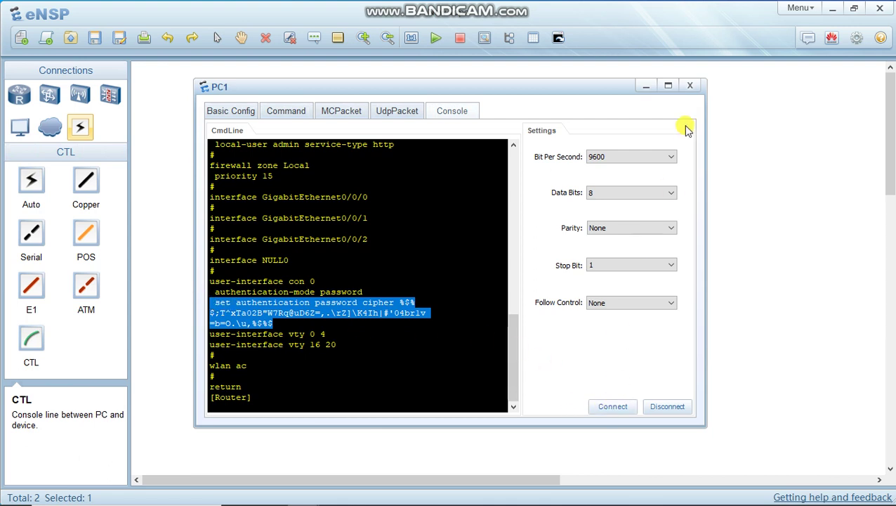
pyautogui.click(340, 320)
pyautogui.press('Return')
pyautogui.press('Return')
pyautogui.press('Return')
pyautogui.press('Return')
pyautogui.press('Return')
pyautogui.press('Return')
pyautogui.press('Return')
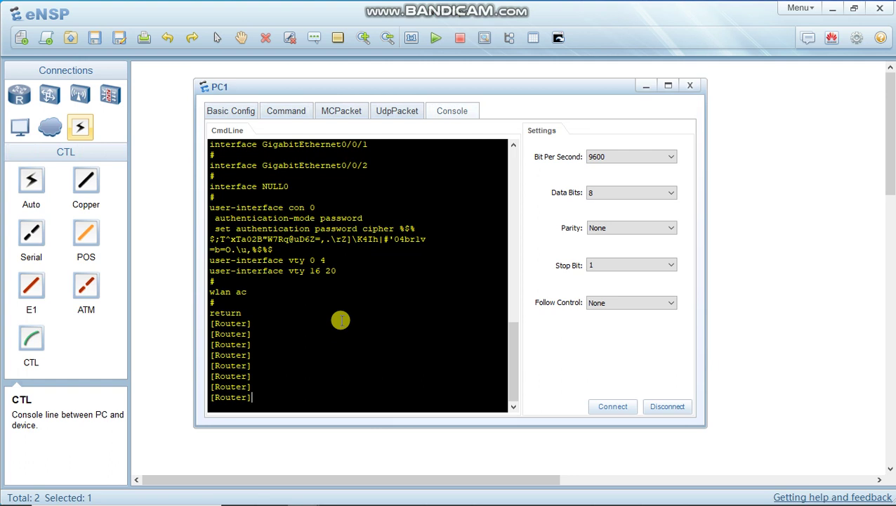
# Enter the user-interface console 0 view.
pyautogui.write('user')
pyautogui.press('Tab')
pyautogui.press('Tab')
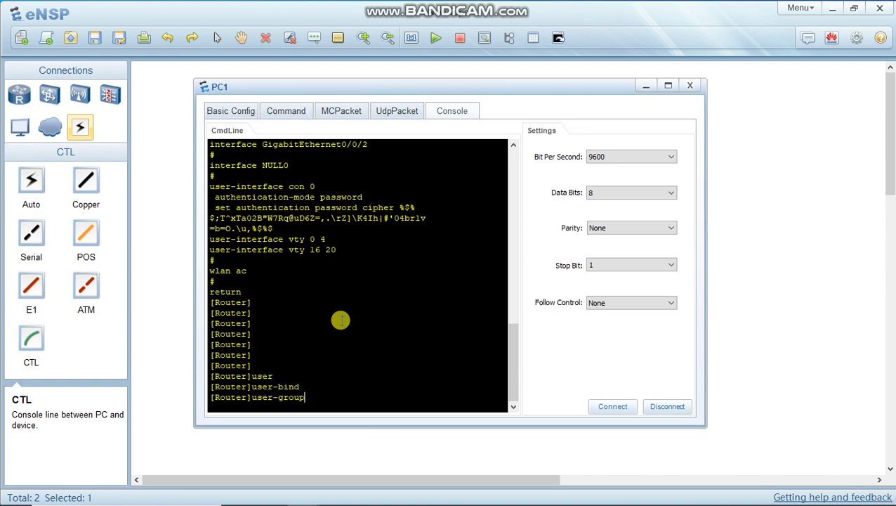
pyautogui.press('Tab')
pyautogui.write('co')
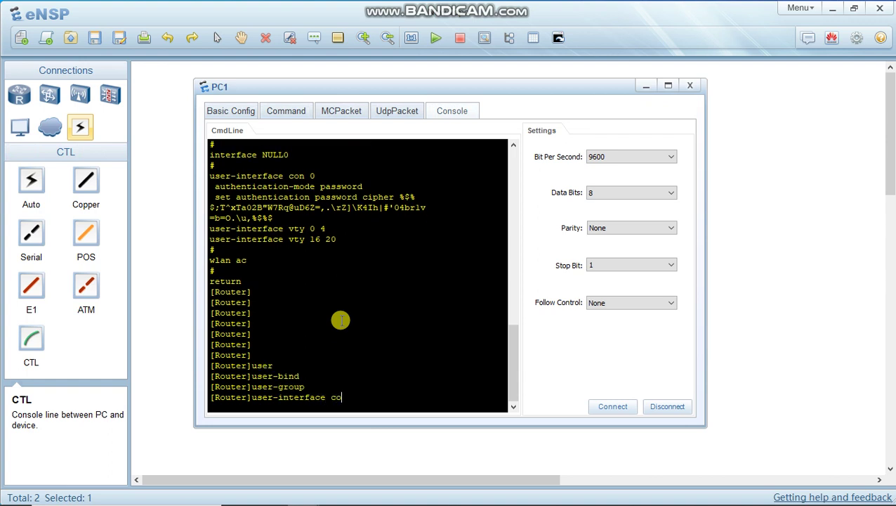
pyautogui.press('Tab')
pyautogui.write('0')
pyautogui.press('Return')
# Set authentication-mode aaa on console 0 and quit back to system view.
pyautogui.write('a')
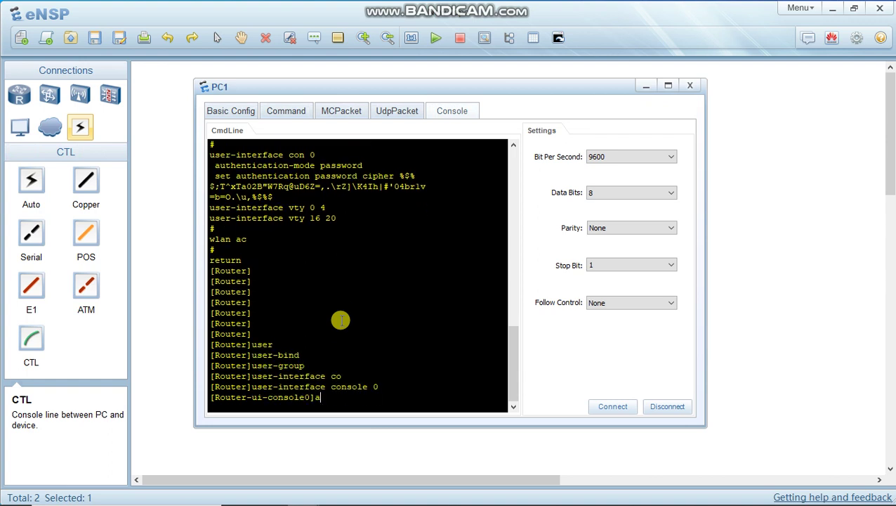
pyautogui.write('u')
pyautogui.press('Tab')
pyautogui.write('aaa')
pyautogui.press('Tab')
pyautogui.press('Return')
pyautogui.press('Return')
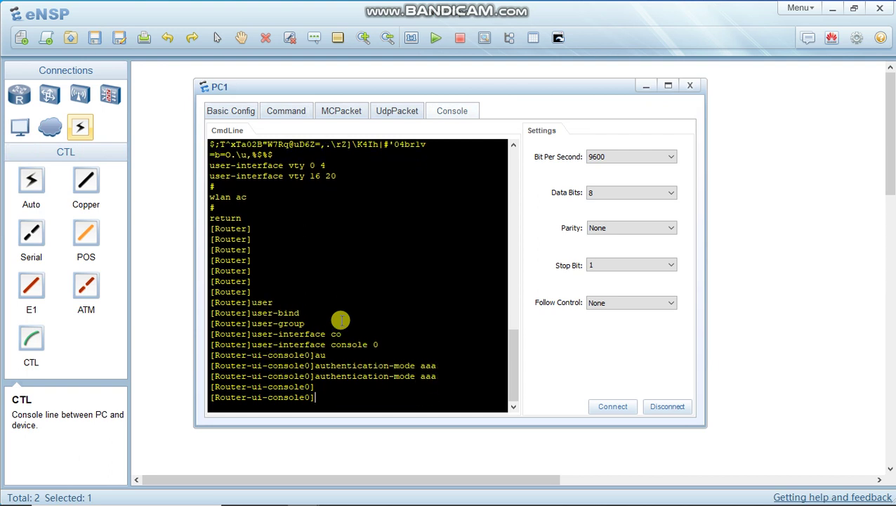
pyautogui.press('Return')
pyautogui.write('q')
pyautogui.press('Return')
pyautogui.press('Return')
# Enter AAA view and begin a local-user command.
pyautogui.write('aa')
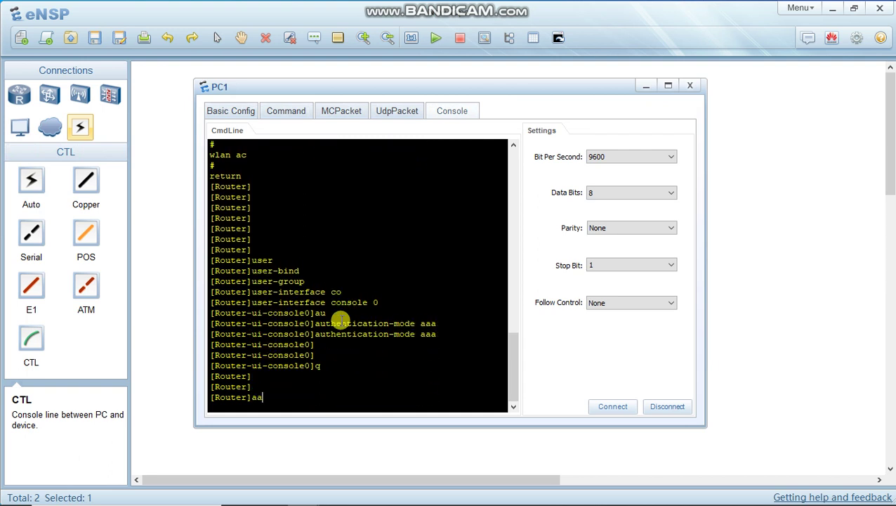
pyautogui.write('a')
pyautogui.press('Tab')
pyautogui.press('Return')
pyautogui.press('Return')
pyautogui.write('lo')
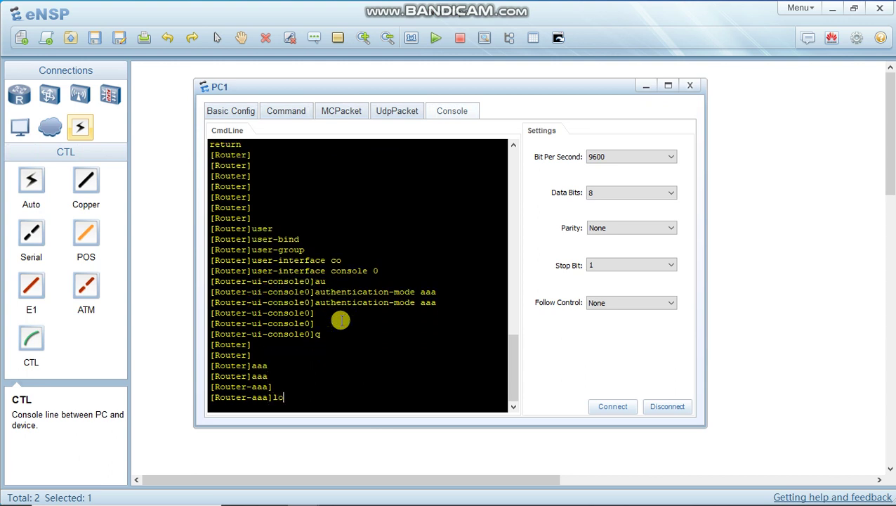
pyautogui.press('Tab')
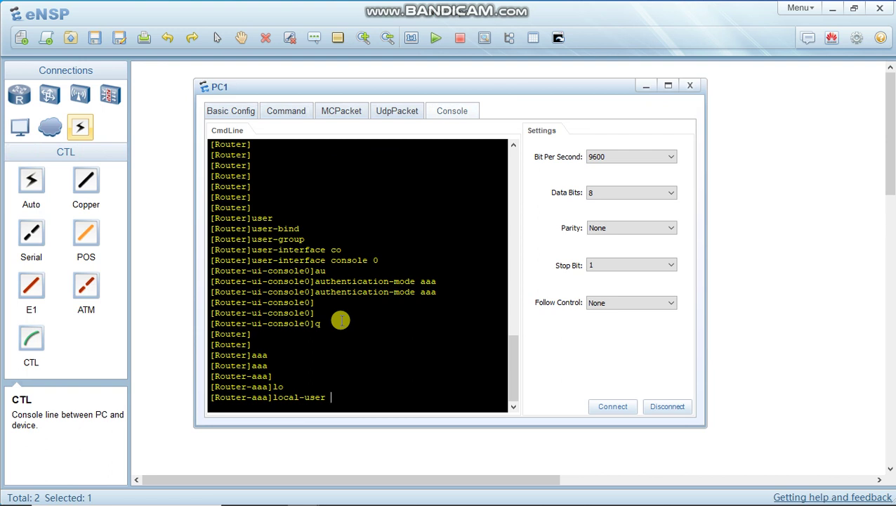
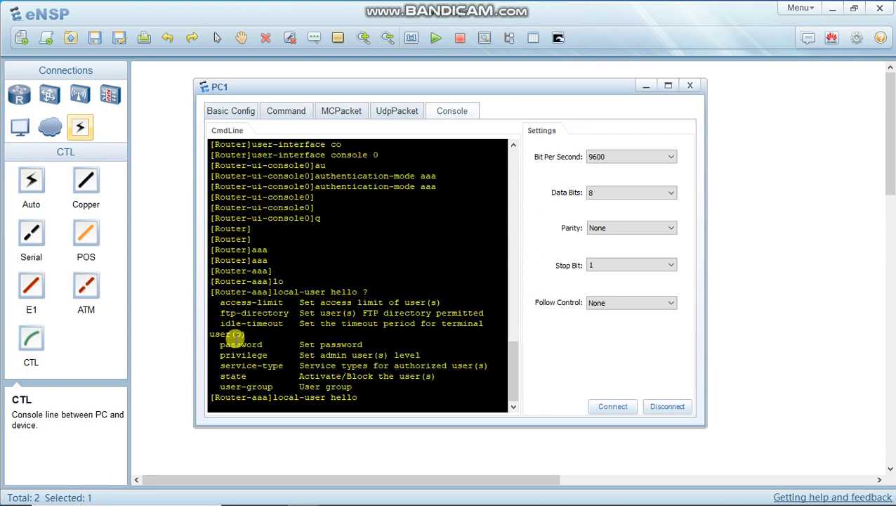
# Create local user hello with a cipher password and check the 'Add a new user' message.
pyautogui.press('Tab')
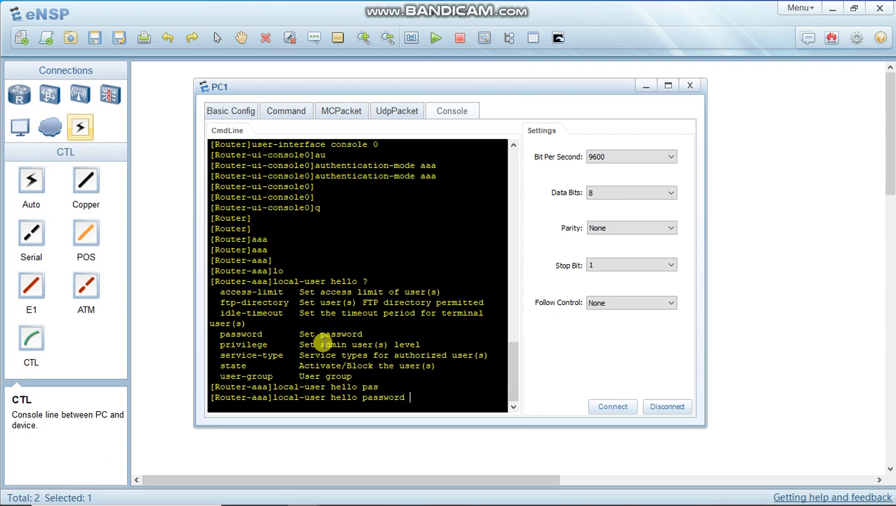
pyautogui.press('Tab')
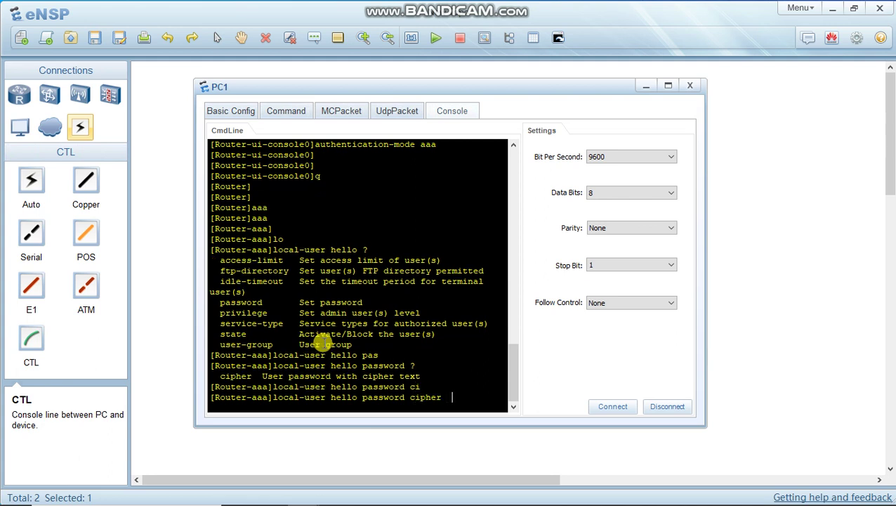
pyautogui.press('Return')
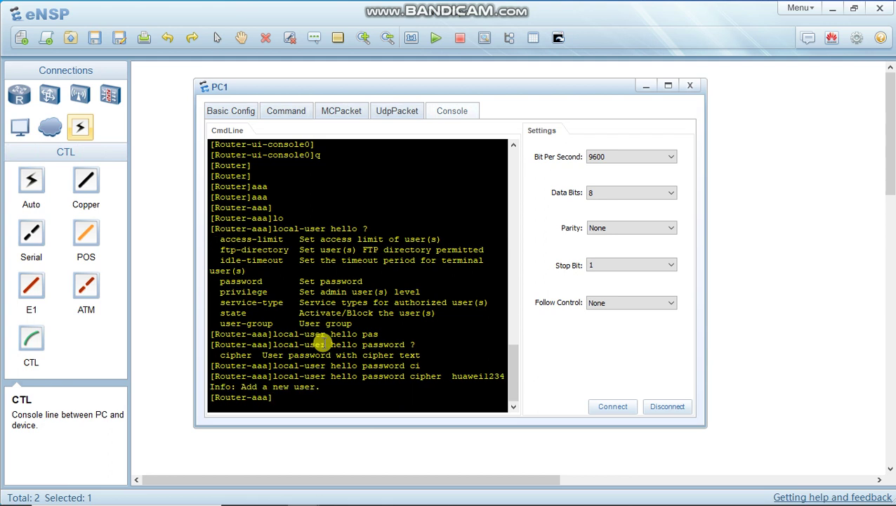
pyautogui.press('Return')
pyautogui.moveTo(239, 376); pyautogui.dragTo(300, 375)
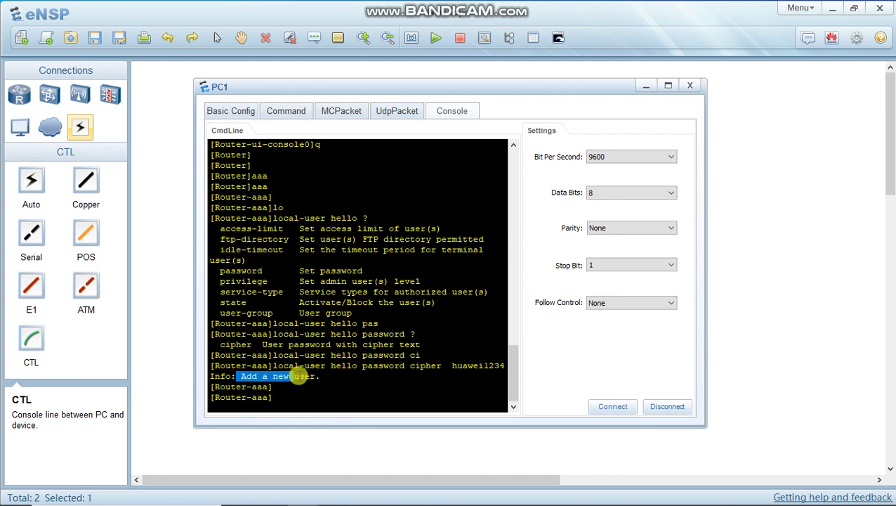
pyautogui.click(347, 367)
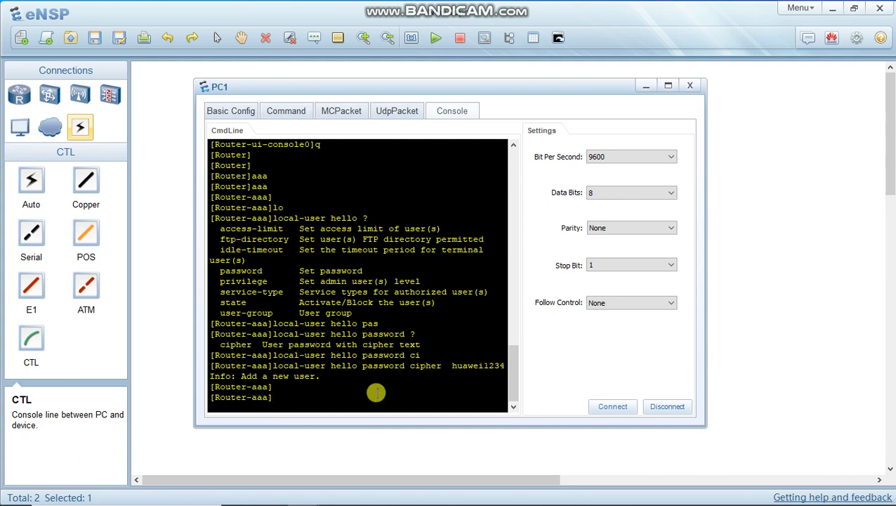
# List the options for local-user hello, noting the privilege entry.
pyautogui.write('loc')
pyautogui.press('Tab')
pyautogui.write('hello ')
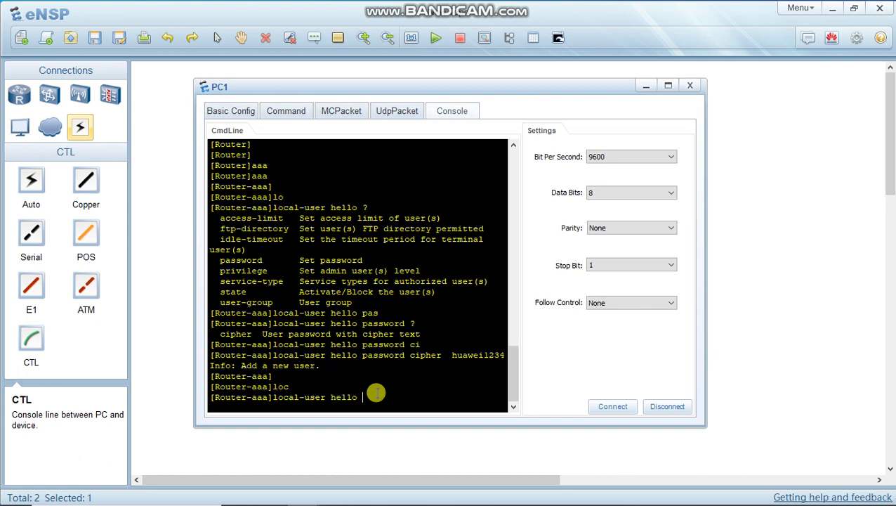
pyautogui.write('?')
pyautogui.moveTo(215, 354); pyautogui.dragTo(427, 353)
pyautogui.click(397, 397)
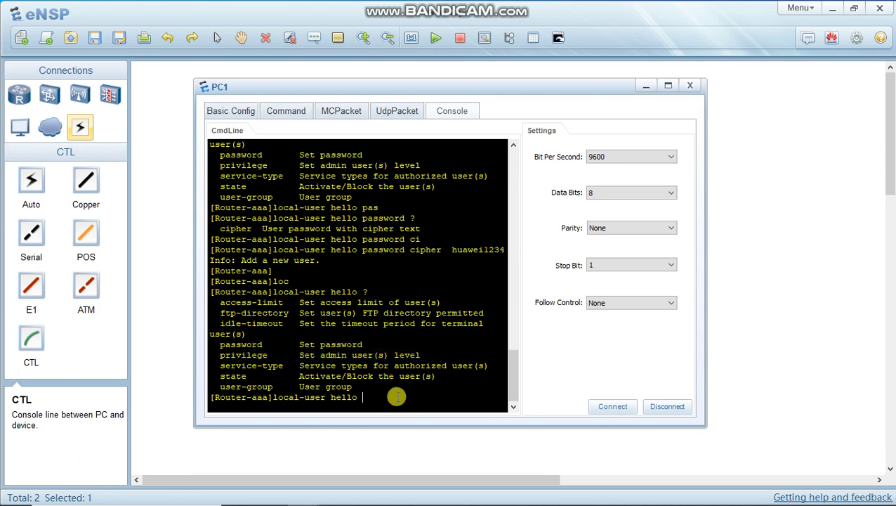
# Give user hello privilege level 15 and start another local-user hello help query.
pyautogui.write('pr')
pyautogui.press('Tab')
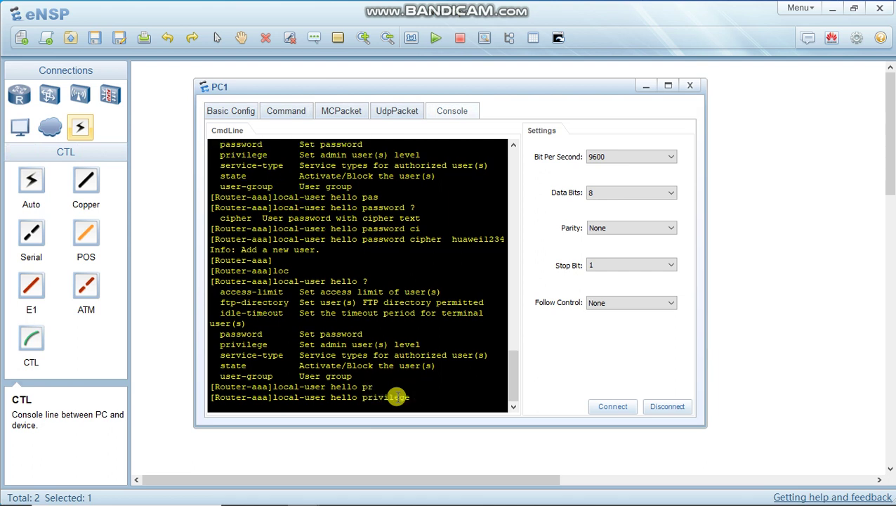
pyautogui.write('l')
pyautogui.press('Tab')
pyautogui.write('15')
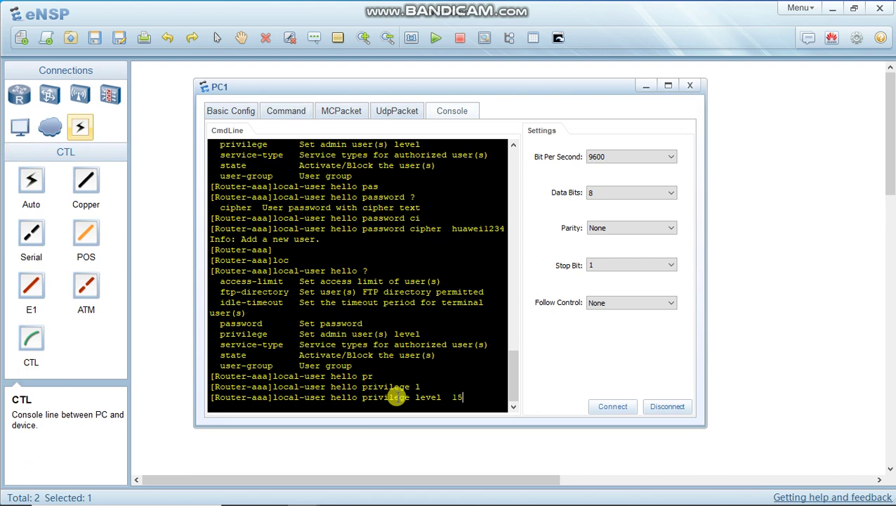
pyautogui.press('Return')
pyautogui.press('Return')
pyautogui.press('Return')
pyautogui.press('Return')
pyautogui.press('Return')
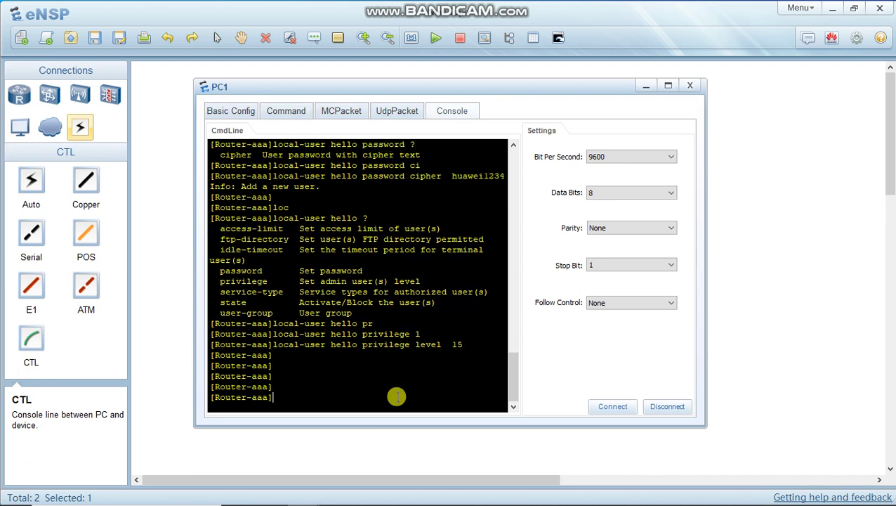
pyautogui.write('loc')
pyautogui.press('Tab')
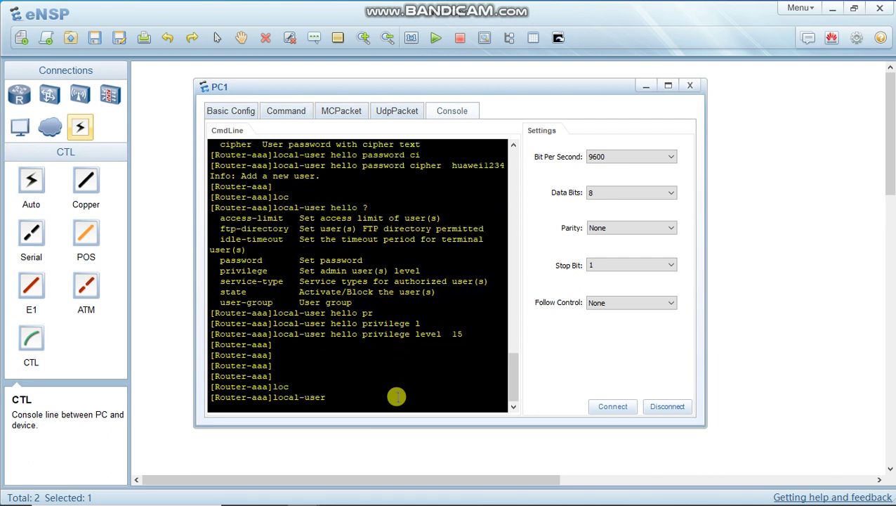
pyautogui.write('hello ?')
# Review hello's service-type options: telnet, ppp, ftp and terminal.
pyautogui.moveTo(213, 365); pyautogui.dragTo(418, 360)
pyautogui.write('service-type')
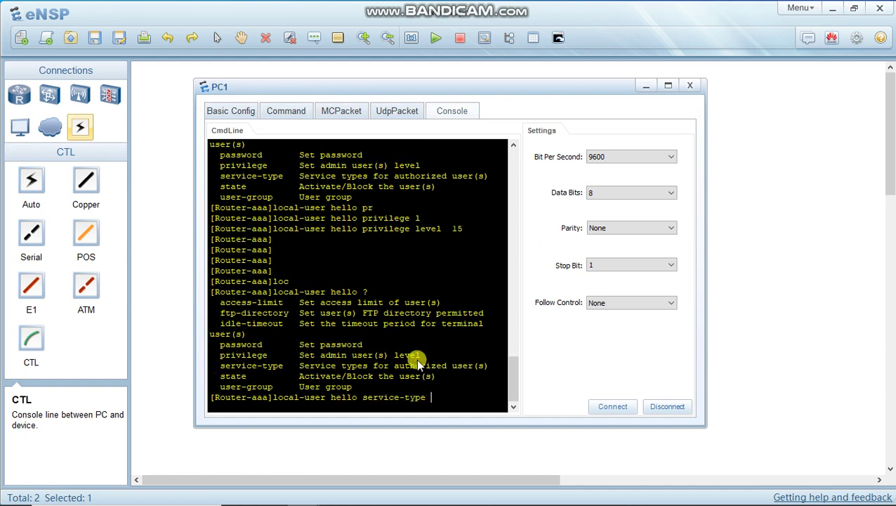
pyautogui.press('Tab')
pyautogui.write('?')
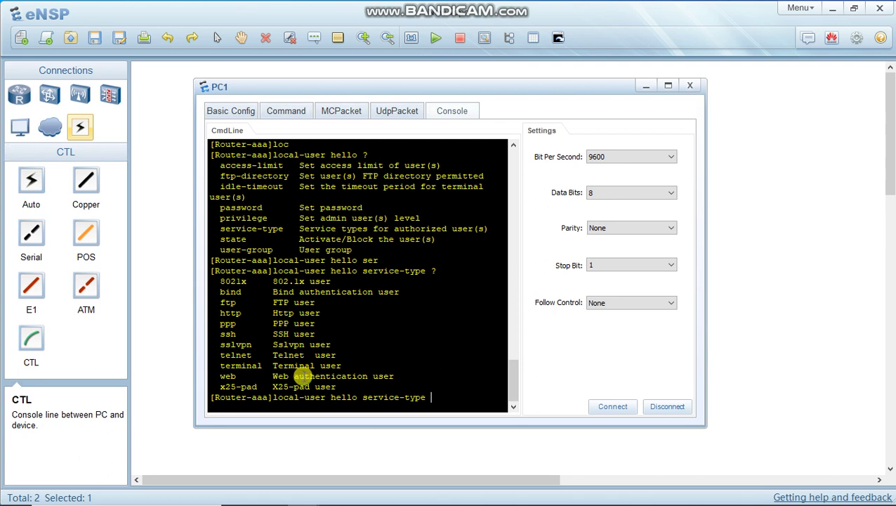
pyautogui.doubleClick(231, 355)
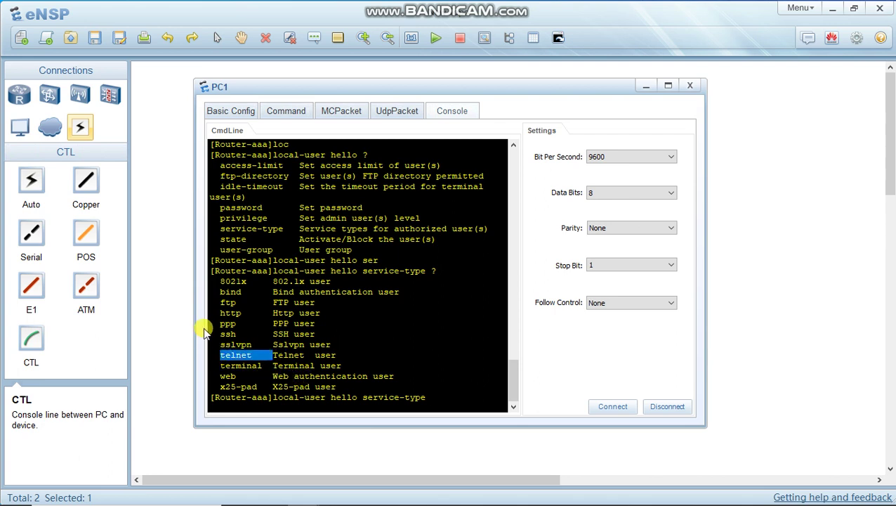
pyautogui.doubleClick(227, 323)
pyautogui.doubleClick(226, 302)
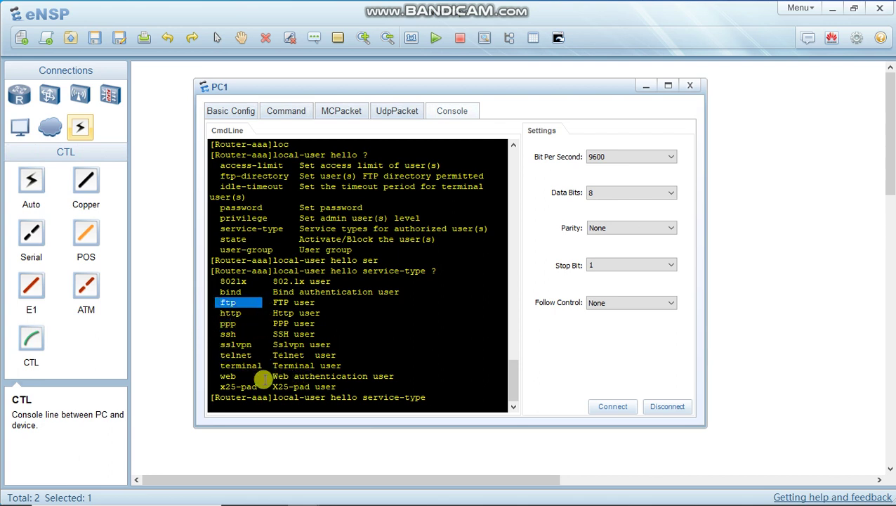
pyautogui.click(217, 364)
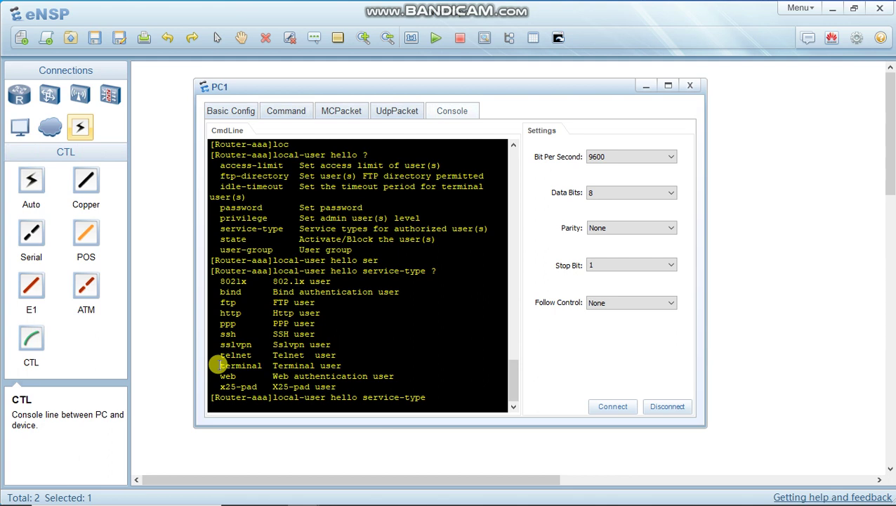
pyautogui.moveTo(218, 365); pyautogui.dragTo(399, 368)
pyautogui.click(227, 365)
pyautogui.click(453, 398)
# Set hello's service type to terminal and quit out to the login prompt.
pyautogui.write('ter')
pyautogui.press('Tab')
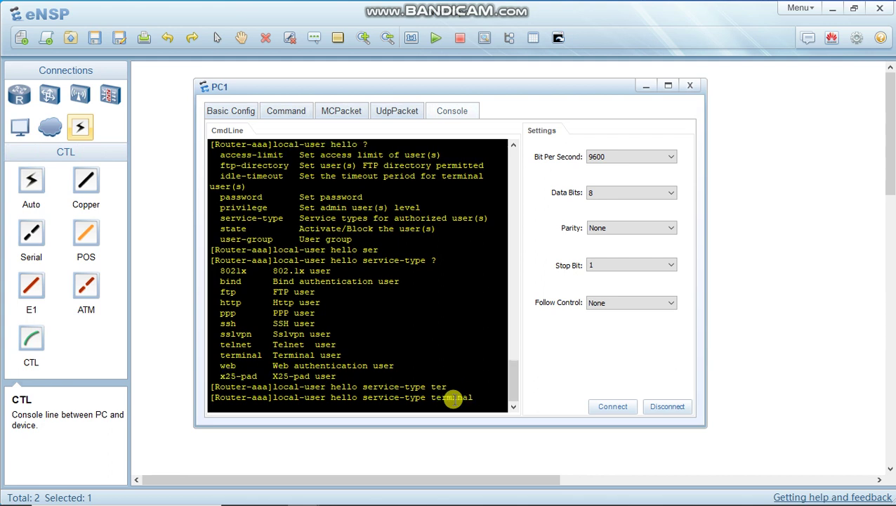
pyautogui.press('Return')
pyautogui.press('Return')
pyautogui.press('Return')
pyautogui.press('Return')
pyautogui.press('Return')
pyautogui.write('q')
pyautogui.press('Return')
# Highlight the earlier rejected username attempts and scroll back through the console output.
pyautogui.write('q')
pyautogui.press('Return')
pyautogui.write('q')
pyautogui.press('Return')
pyautogui.press('Return')
pyautogui.press('Return')
pyautogui.press('Return')
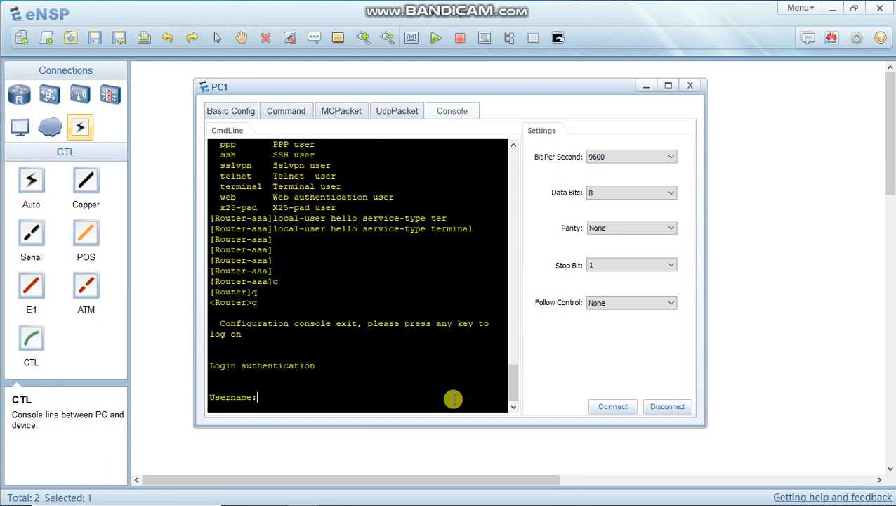
pyautogui.moveTo(350, 404); pyautogui.dragTo(215, 376)
pyautogui.scroll(2, 317, 217)
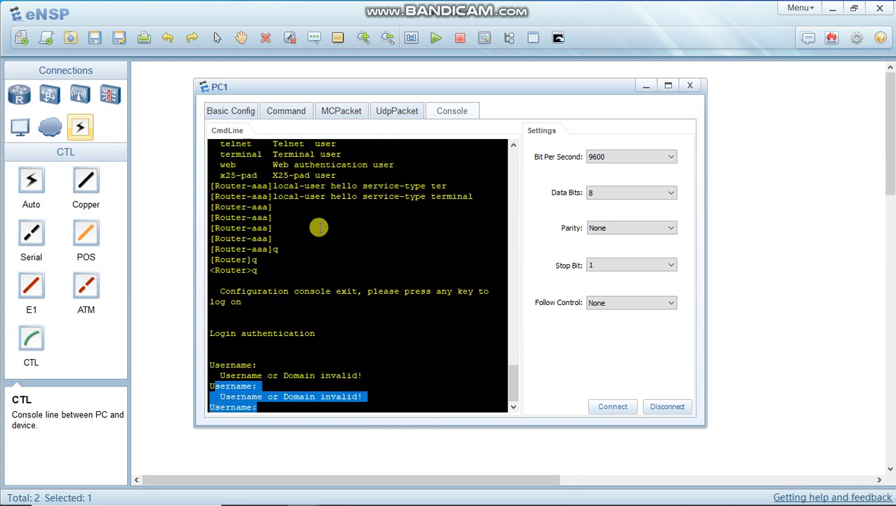
pyautogui.scroll(4, 344, 239)
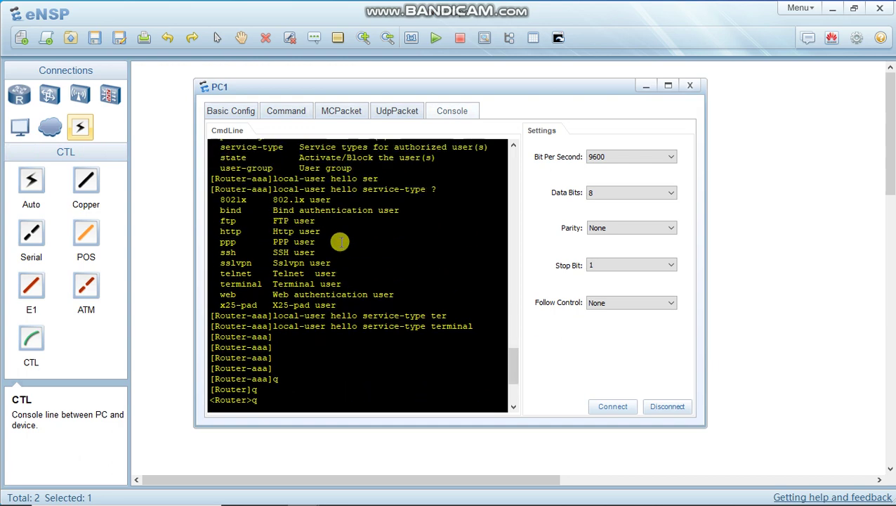
pyautogui.scroll(4, 330, 351)
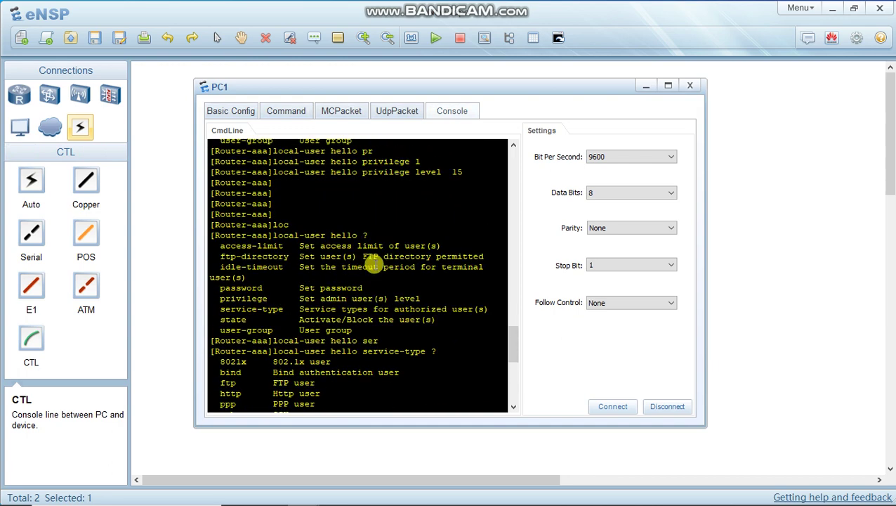
pyautogui.scroll(4, 331, 175)
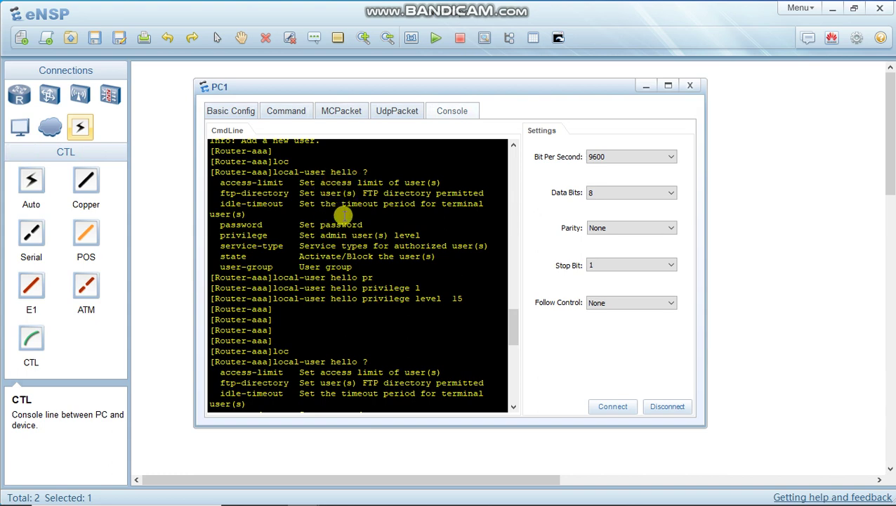
pyautogui.scroll(-10, 344, 215)
# Log in as user hello with its password and enter system view with sys.
pyautogui.click(336, 377)
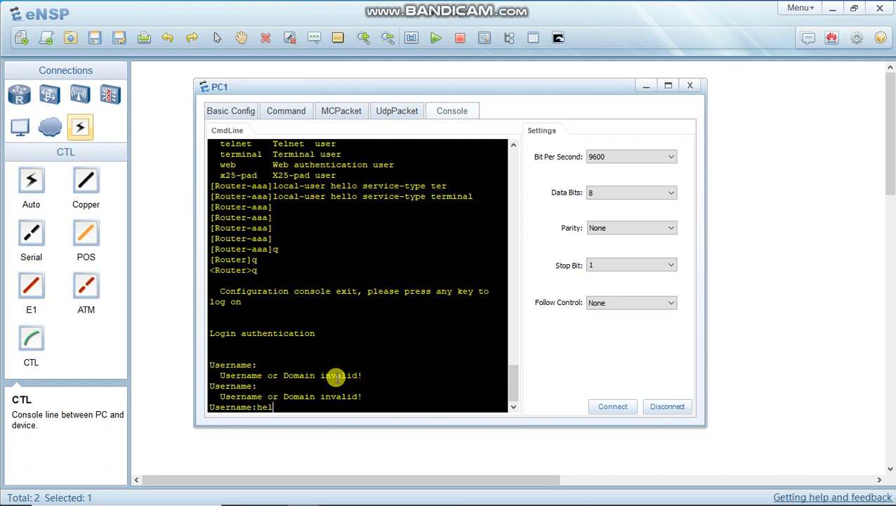
pyautogui.write('hello')
pyautogui.press('Return')
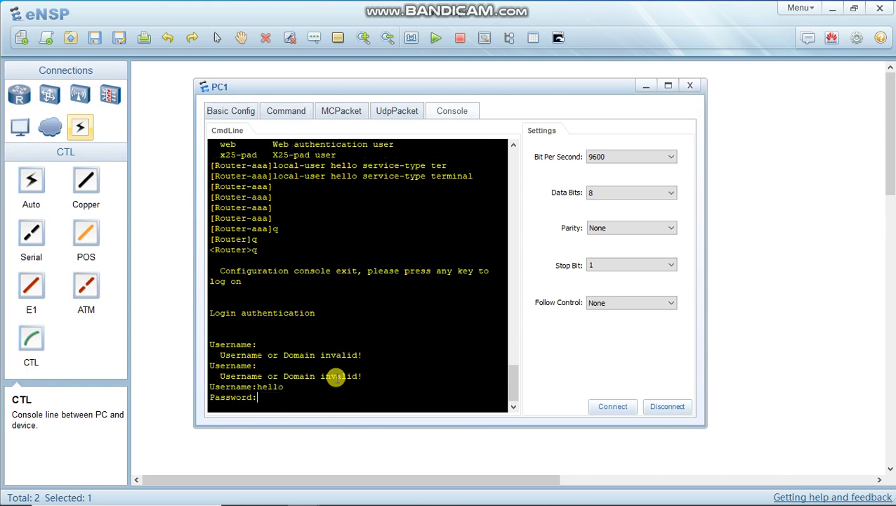
pyautogui.press('Return')
pyautogui.press('Return')
pyautogui.press('Return')
pyautogui.press('Return')
pyautogui.write('sys')
pyautogui.press('Return')
pyautogui.press('Return')
pyautogui.press('Return')
pyautogui.press('Return')
pyautogui.press('Return')
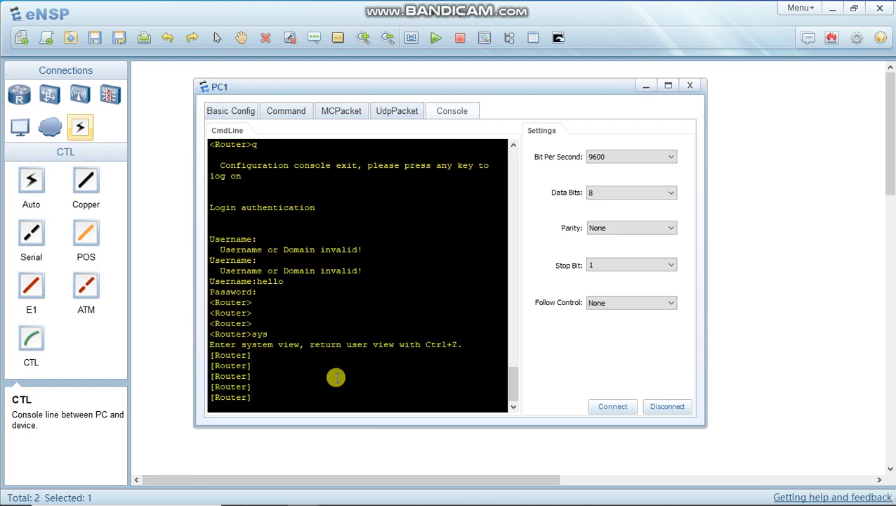
# Run display current-configuration and page through the full listing.
pyautogui.write('dis')
pyautogui.press('Tab')
pyautogui.write('cu')
pyautogui.press('Tab')
pyautogui.press('Return')
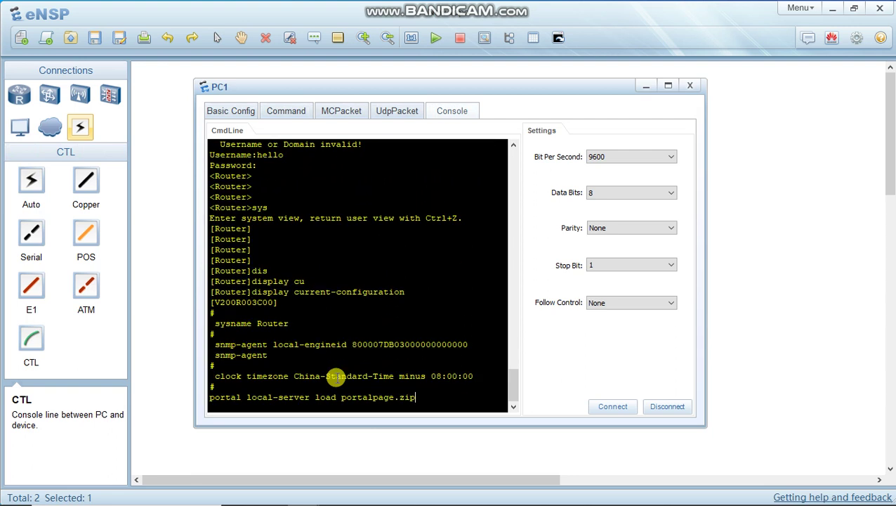
pyautogui.press('space')
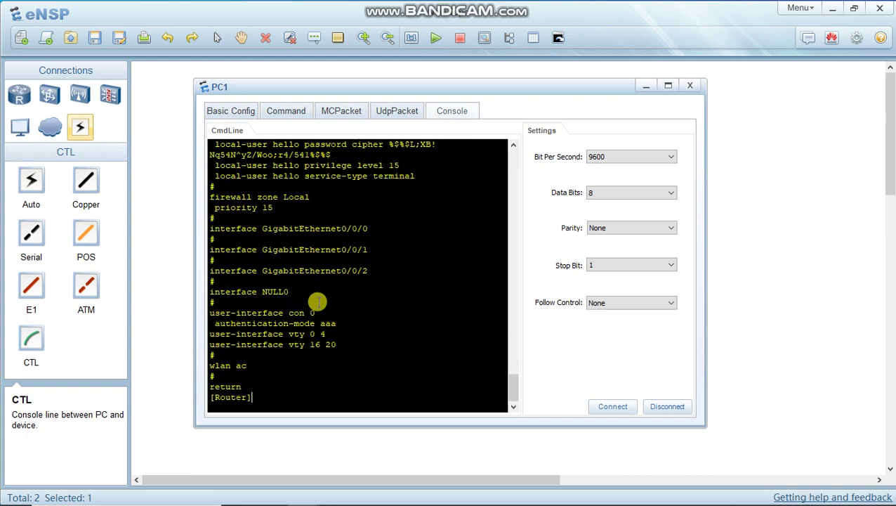
pyautogui.scroll(2, 274, 215)
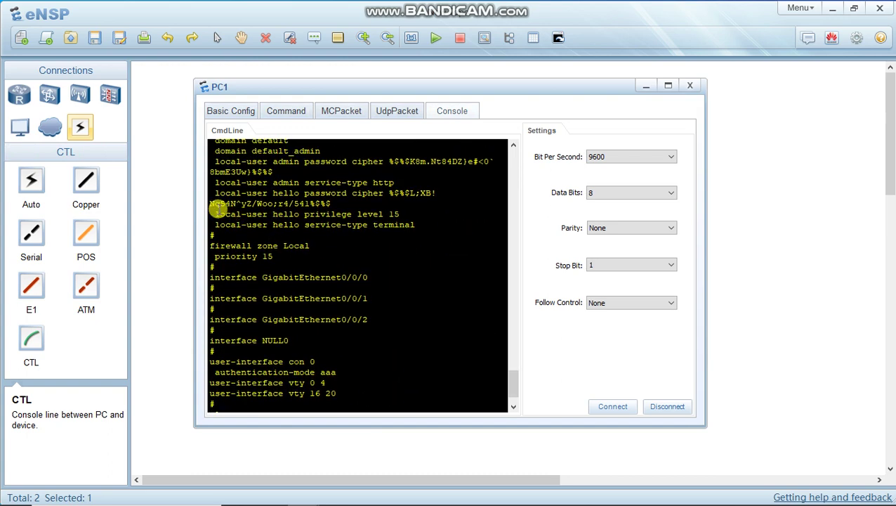
# Highlight hello's cipher password, privilege level 15 and service-type terminal lines, then return to the prompt.
pyautogui.moveTo(211, 193); pyautogui.dragTo(395, 199)
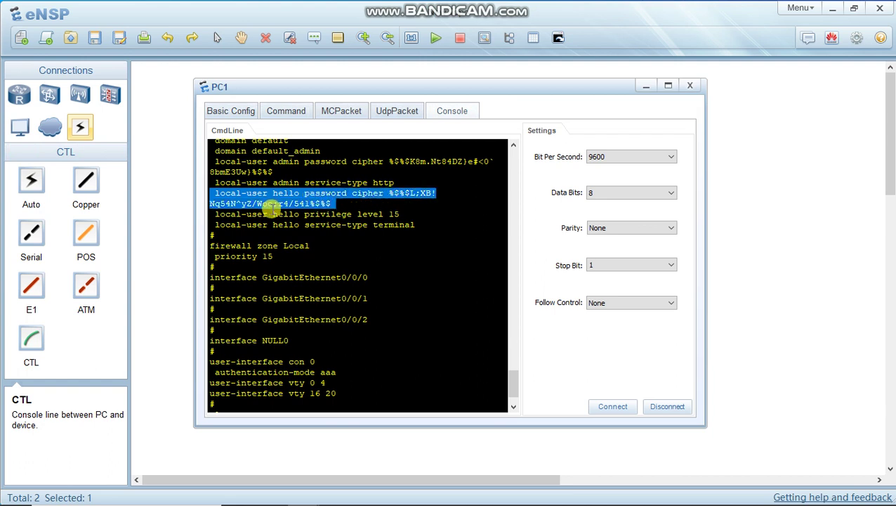
pyautogui.click(325, 213)
pyautogui.moveTo(306, 213); pyautogui.dragTo(410, 213)
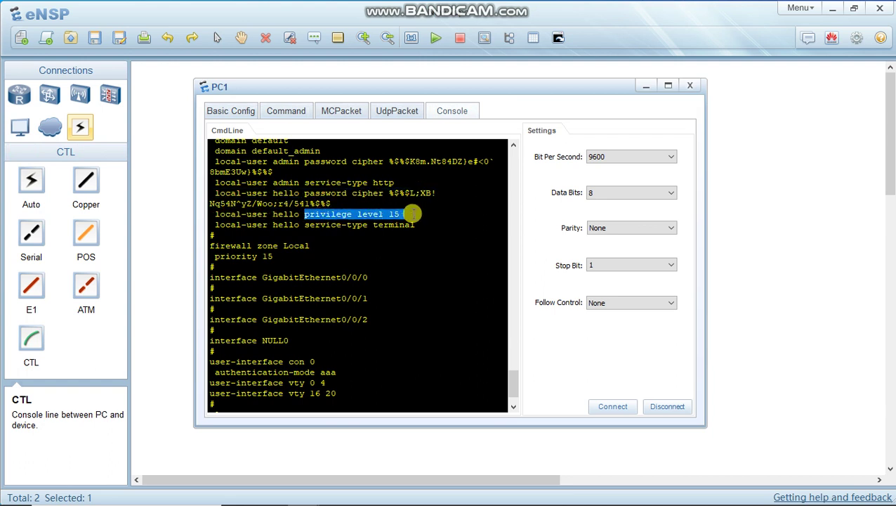
pyautogui.moveTo(306, 224); pyautogui.dragTo(420, 224)
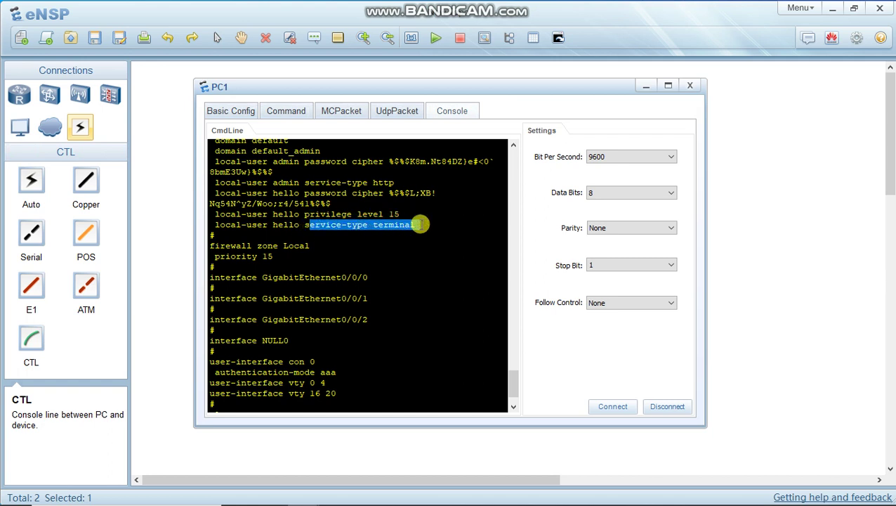
pyautogui.press('space')
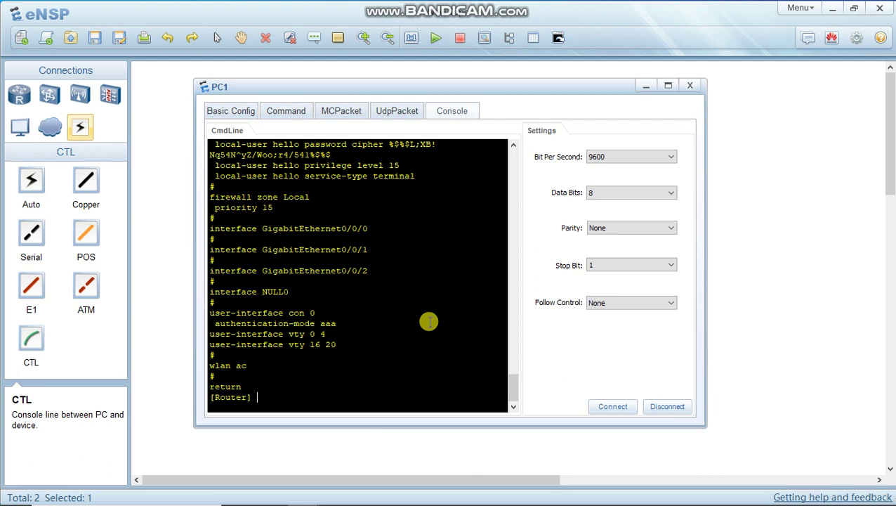
pyautogui.press('Return')
pyautogui.press('Return')
pyautogui.press('Return')
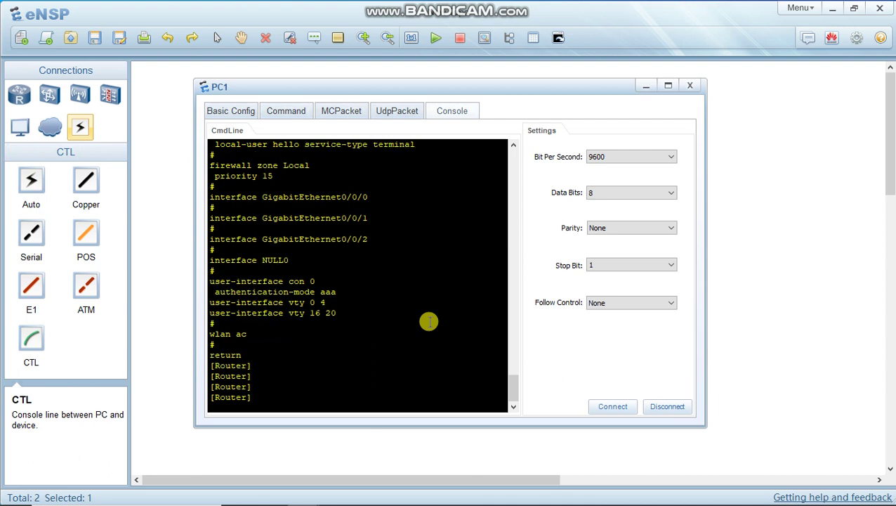